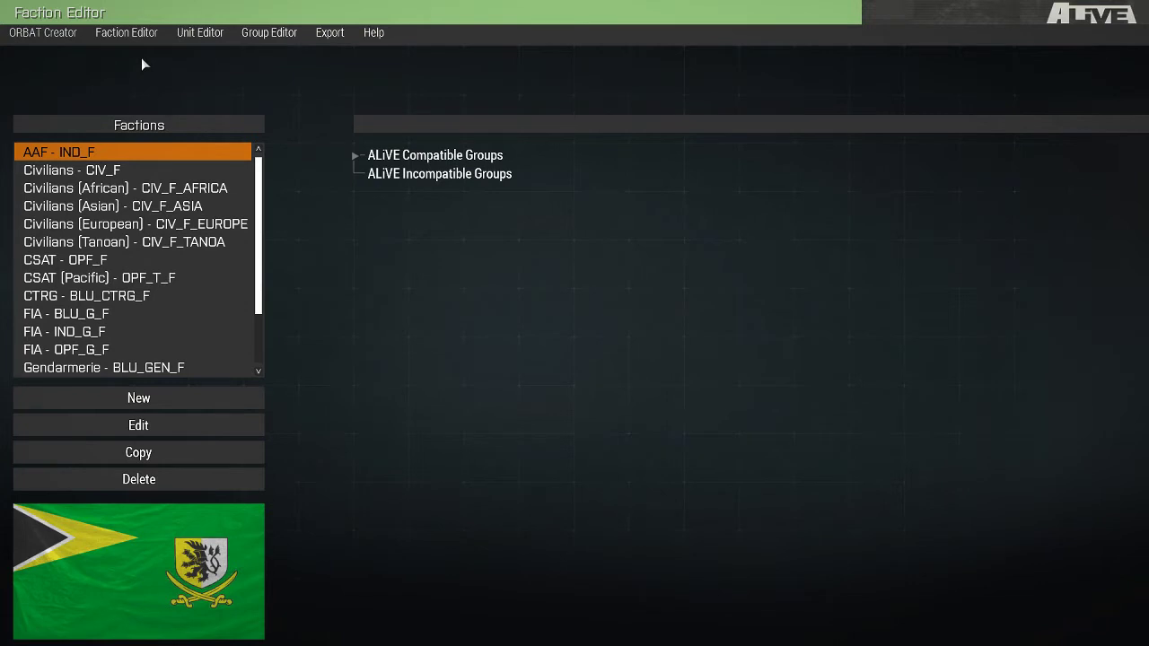
# Start a new faction with display name "My Super Cool Faction" and class name "my_super_cool_faction"
pyautogui.click(130, 36)
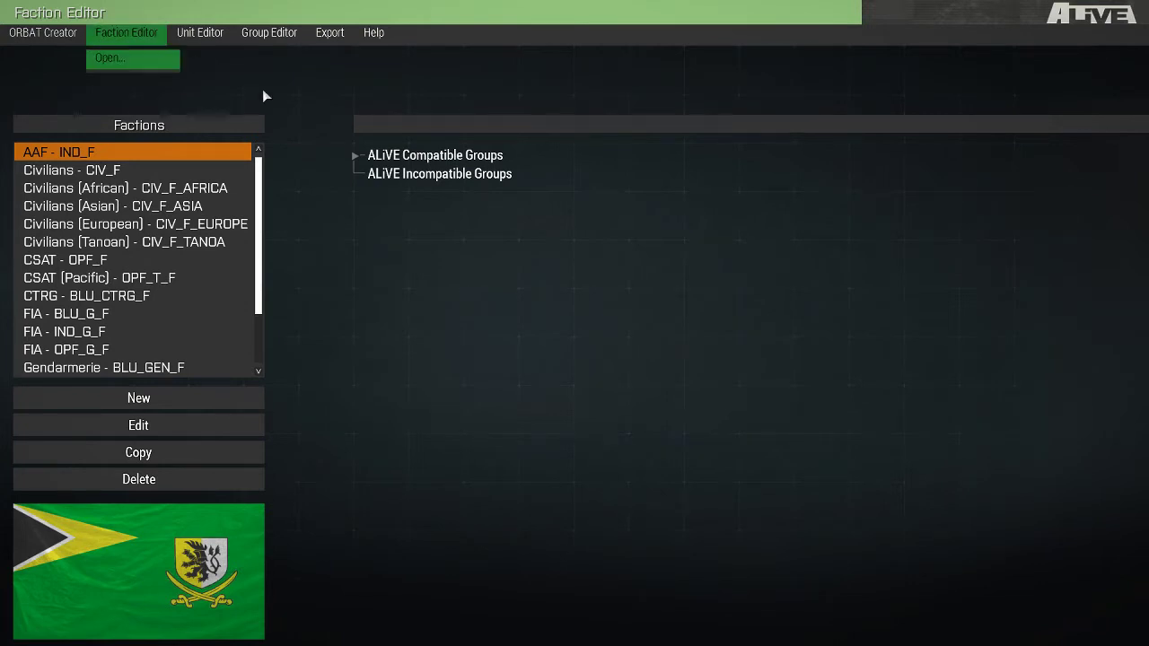
pyautogui.click(449, 198)
pyautogui.click(199, 402)
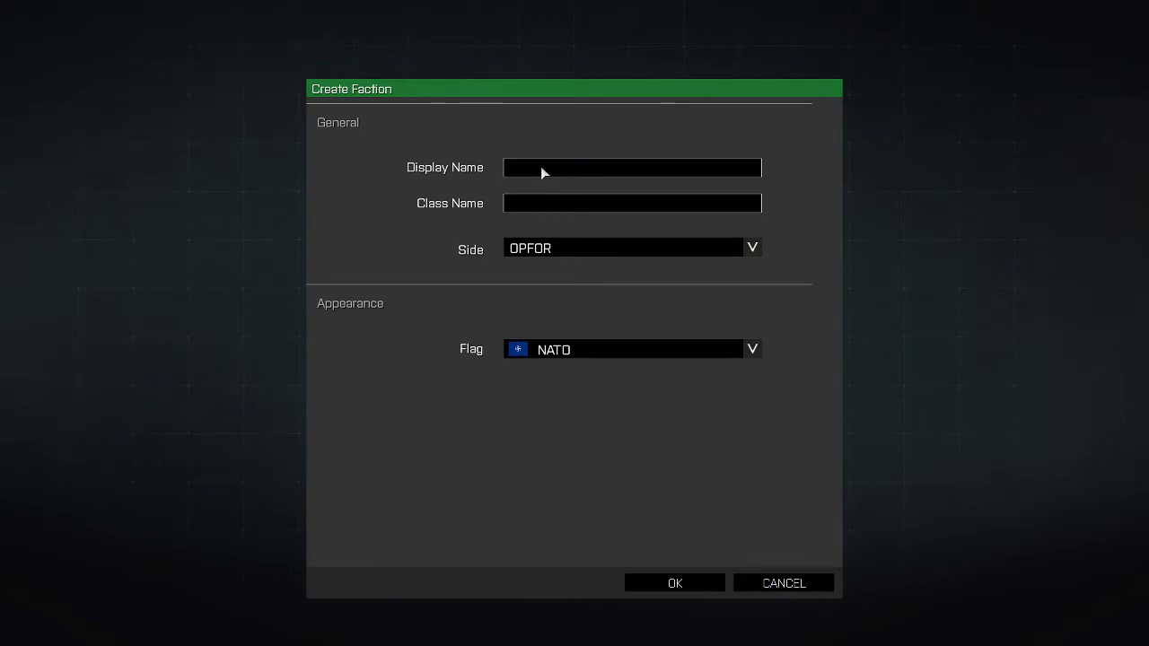
pyautogui.write('My Super Cool Faction')
pyautogui.press('Tab')
pyautogui.write('my_super_')
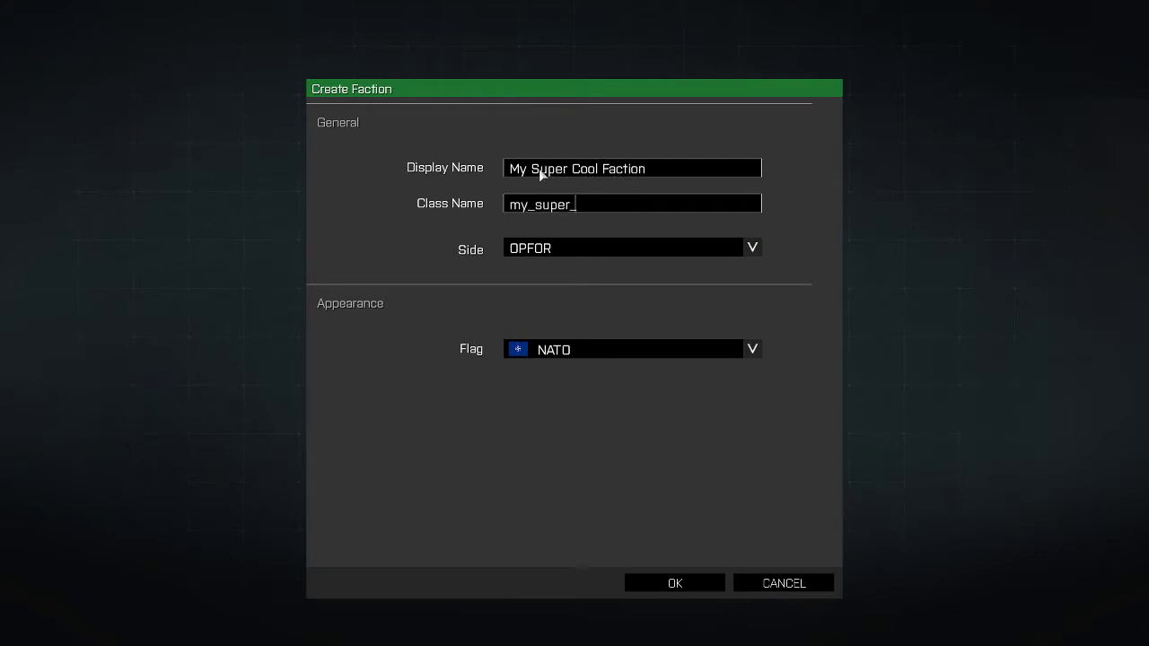
pyautogui.write('cool_faction')
# Set the new faction's side to BLUFOR, keep the NATO flag, and create the faction
pyautogui.click(573, 251)
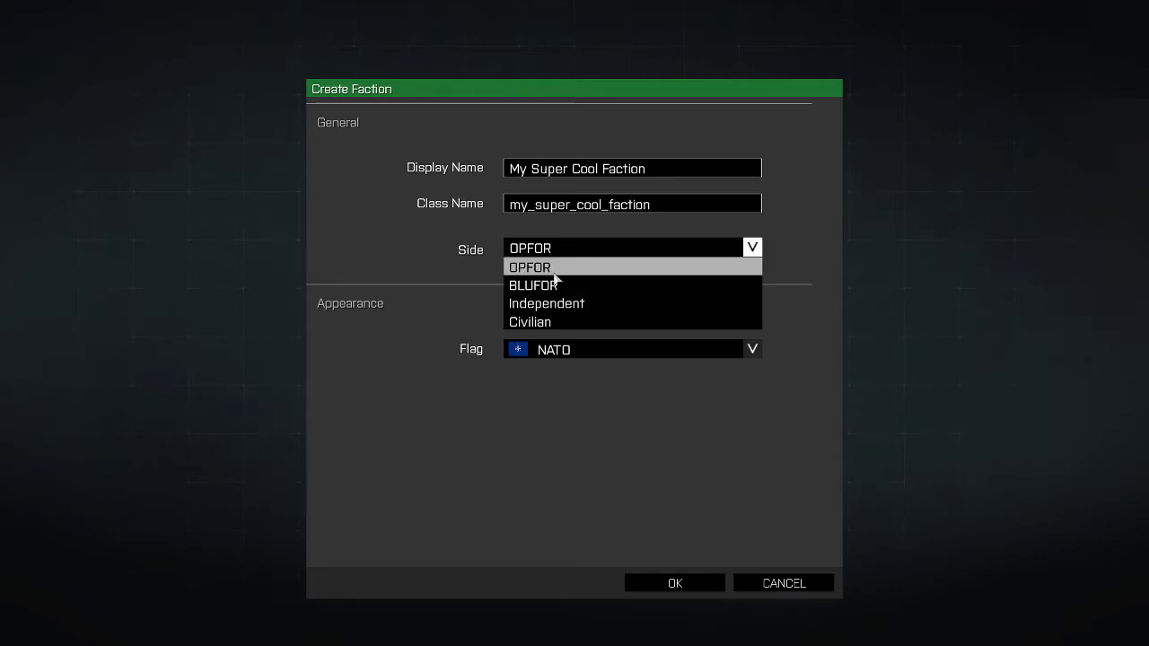
pyautogui.click(547, 287)
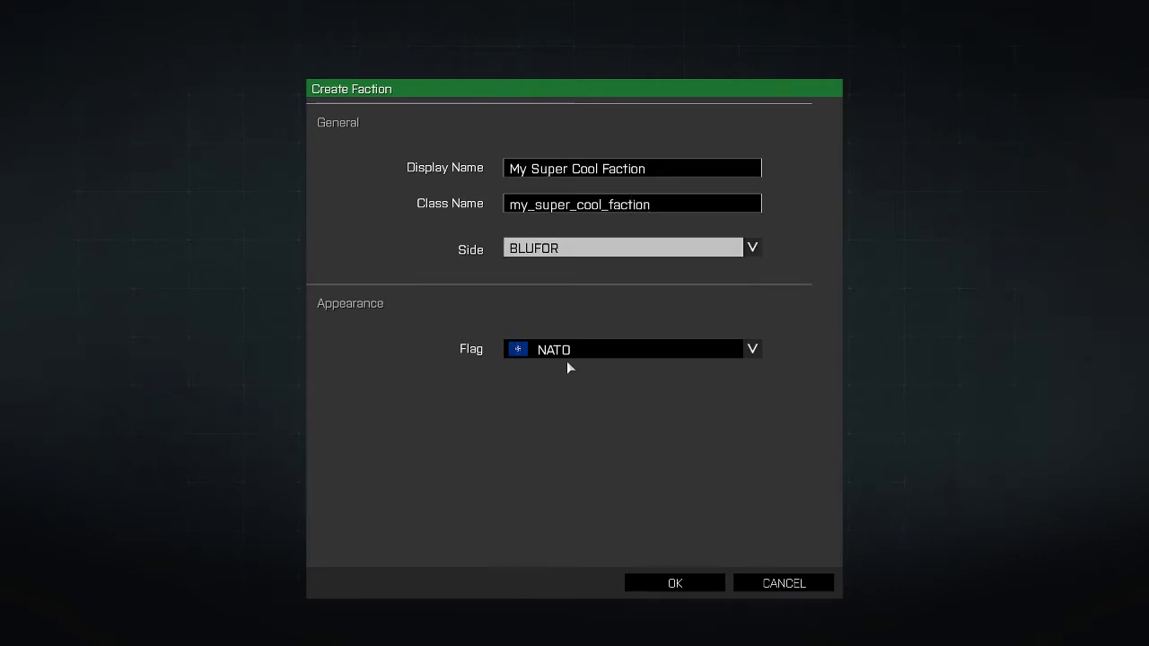
pyautogui.click(567, 358)
pyautogui.scroll(-5, 558, 394)
pyautogui.scroll(-3, 556, 395)
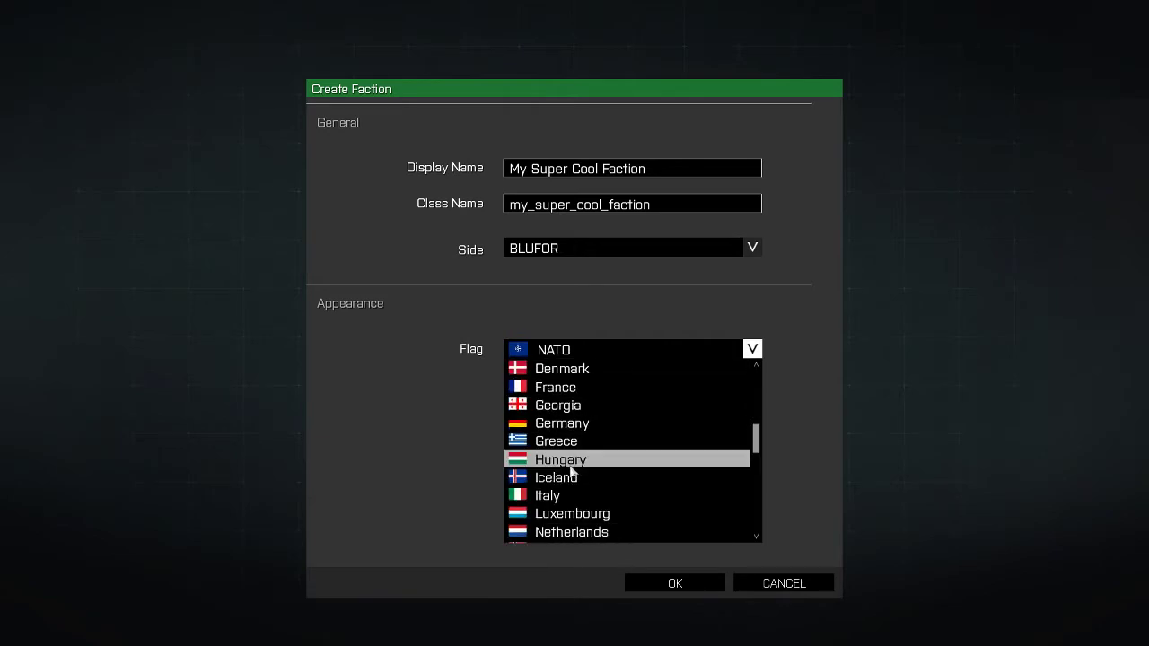
pyautogui.click(697, 544)
pyautogui.click(675, 583)
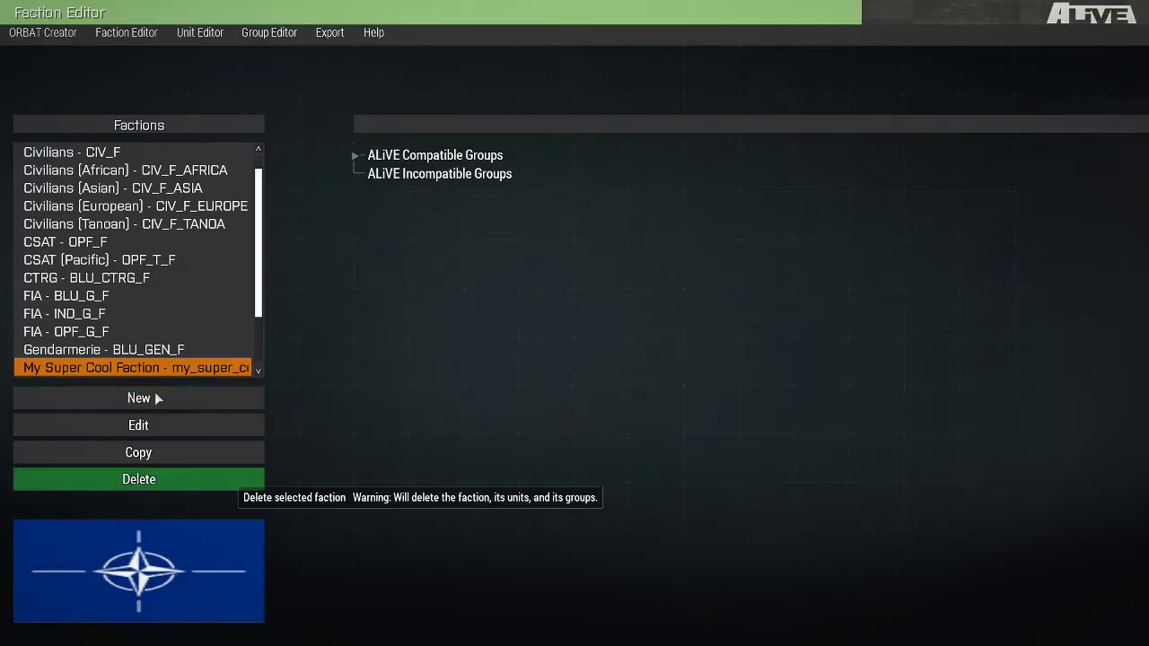
# In the Unit Editor, start a new unit named "Man 1" for My Super Cool Faction with a generated class name
pyautogui.click(193, 32)
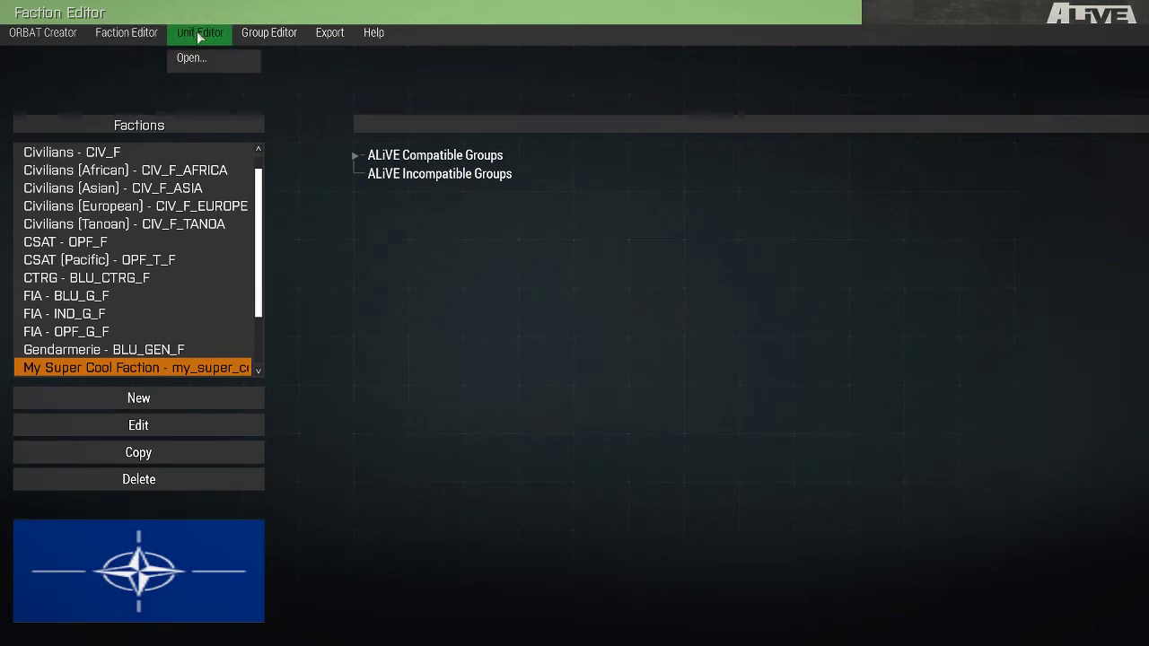
pyautogui.click(207, 56)
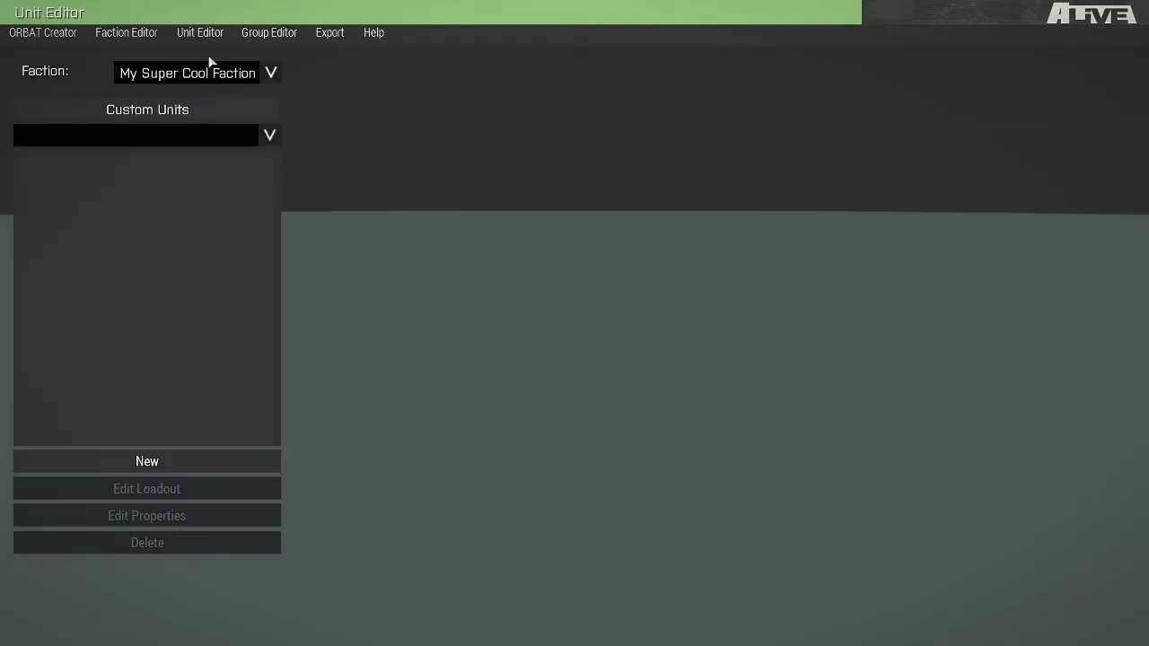
pyautogui.click(136, 465)
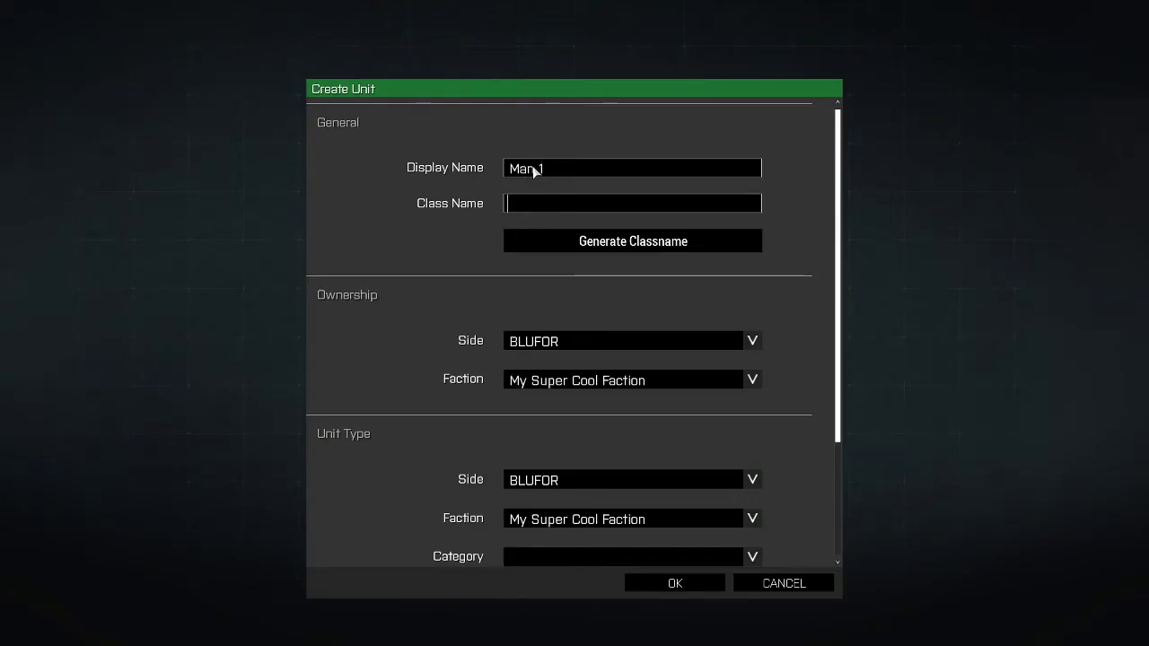
pyautogui.click(578, 235)
pyautogui.scroll(-5, 679, 275)
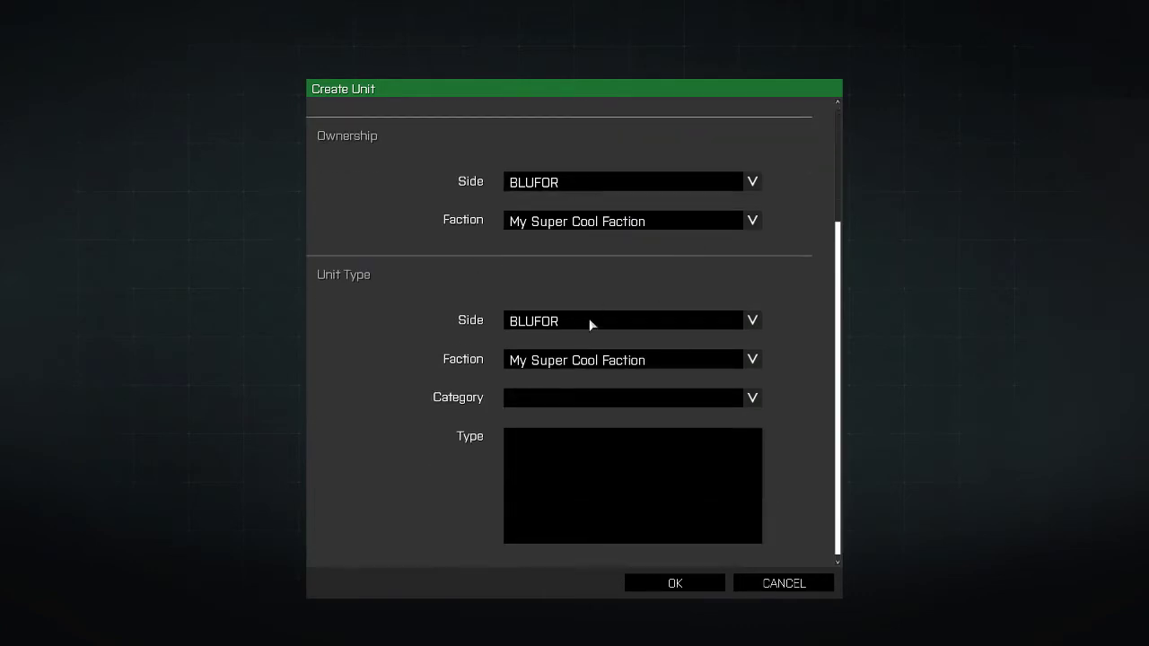
# Base Man 1 on the Rifleman type from NATO's Men category and create the unit
pyautogui.click(564, 361)
pyautogui.click(557, 249)
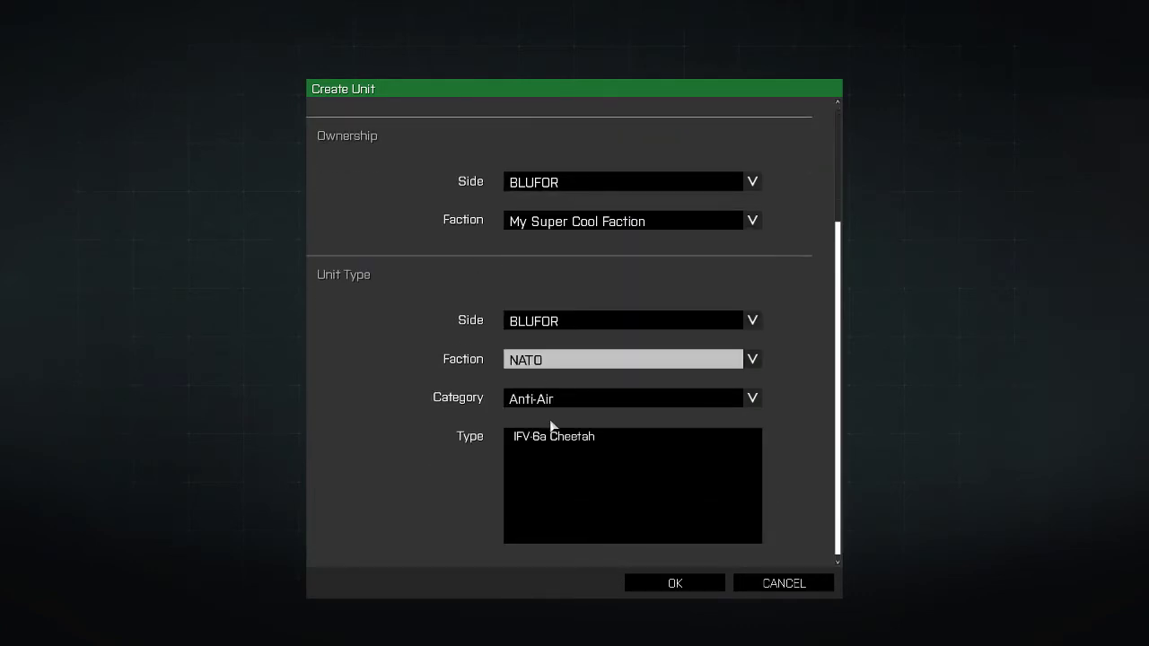
pyautogui.click(538, 399)
pyautogui.click(539, 337)
pyautogui.click(556, 438)
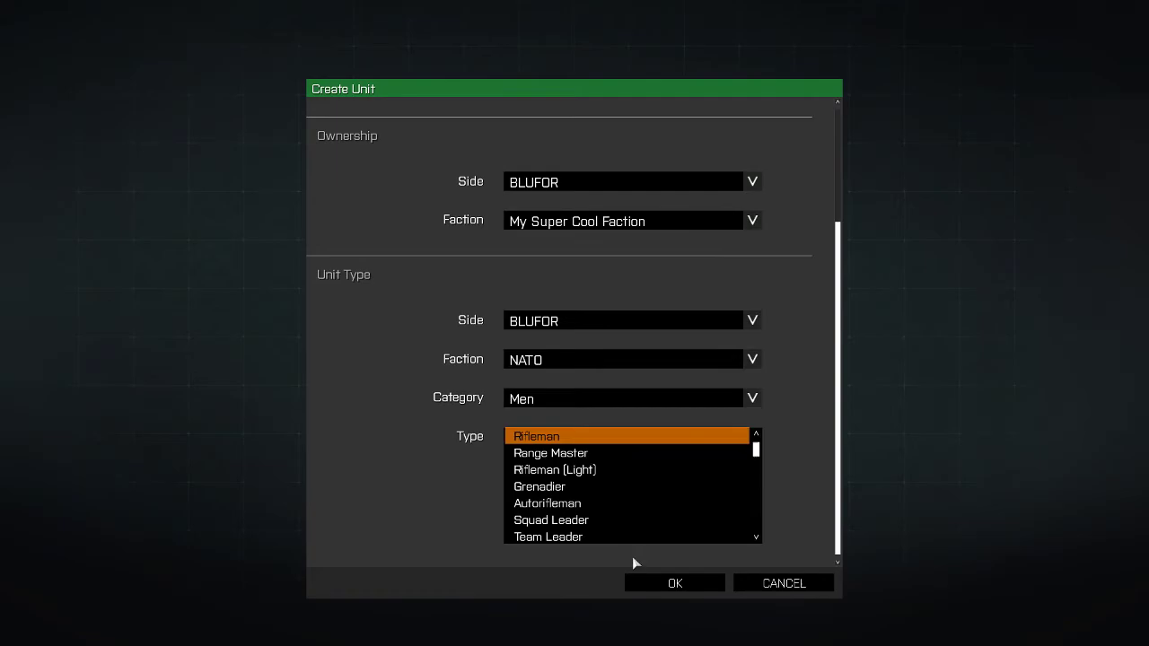
pyautogui.click(641, 581)
# Create a second unit named "Man 2" with a generated class name, based on the custom unit Man 1
pyautogui.click(216, 460)
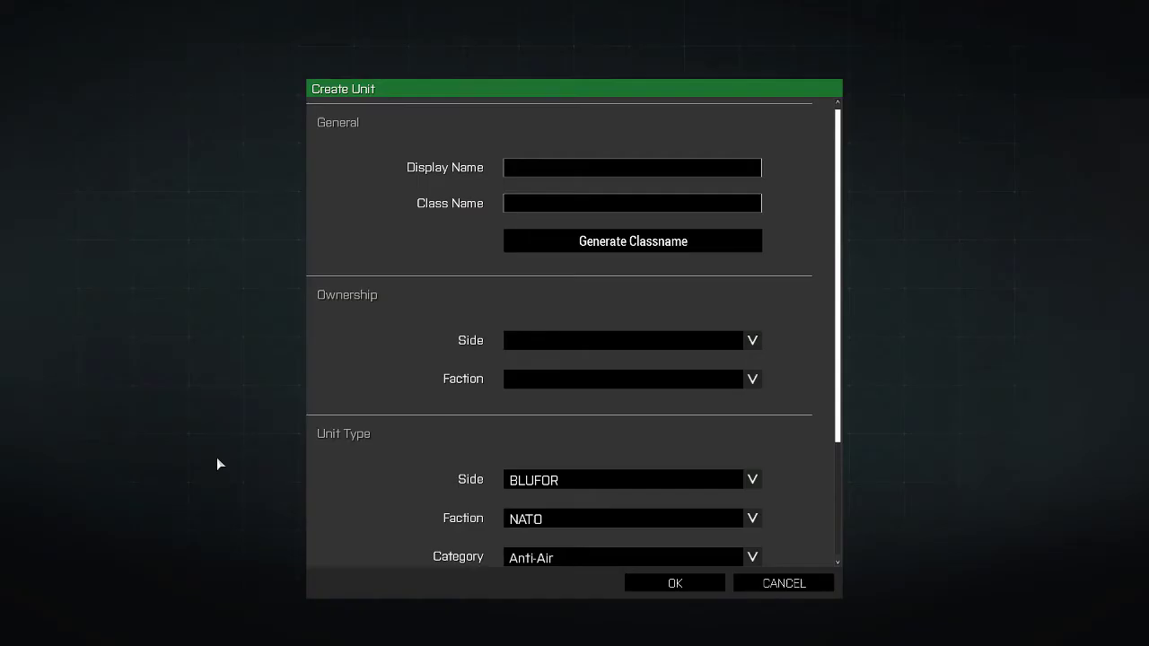
pyautogui.click(558, 168)
pyautogui.write('Man 2')
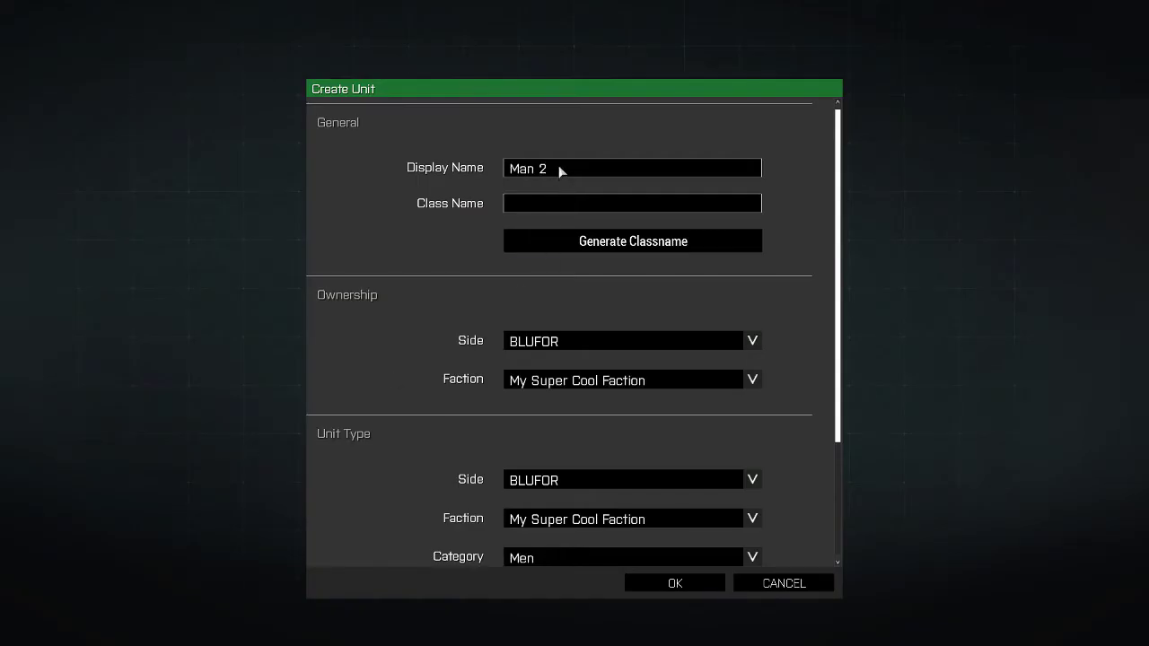
pyautogui.click(595, 243)
pyautogui.scroll(-3, 779, 379)
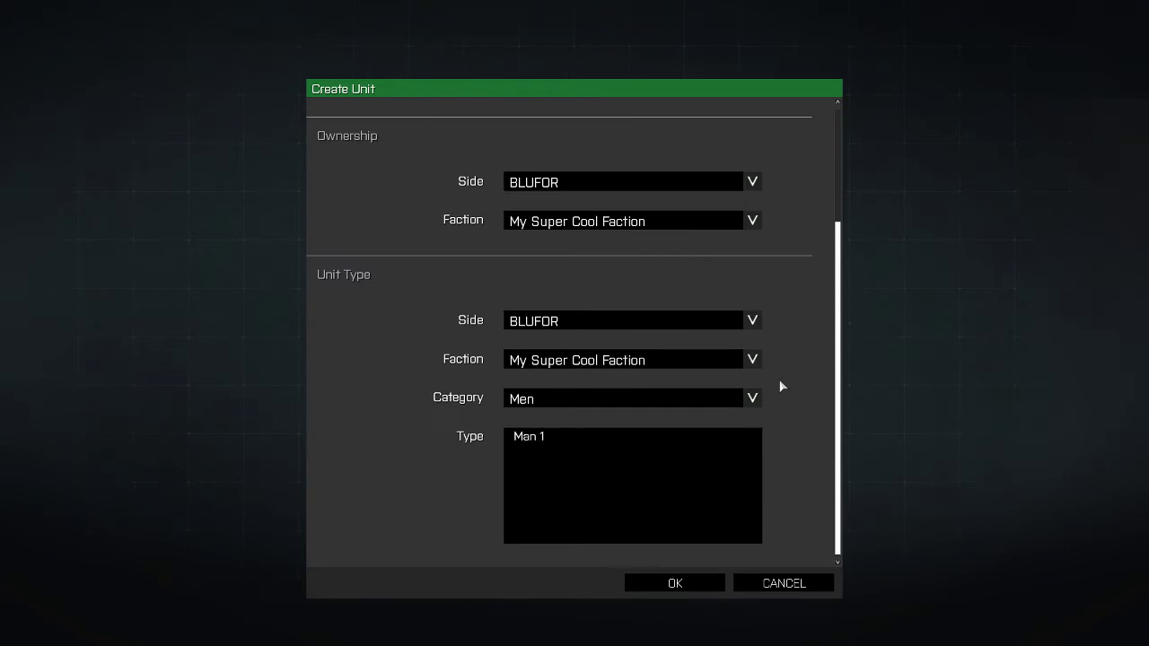
pyautogui.click(595, 440)
pyautogui.click(632, 583)
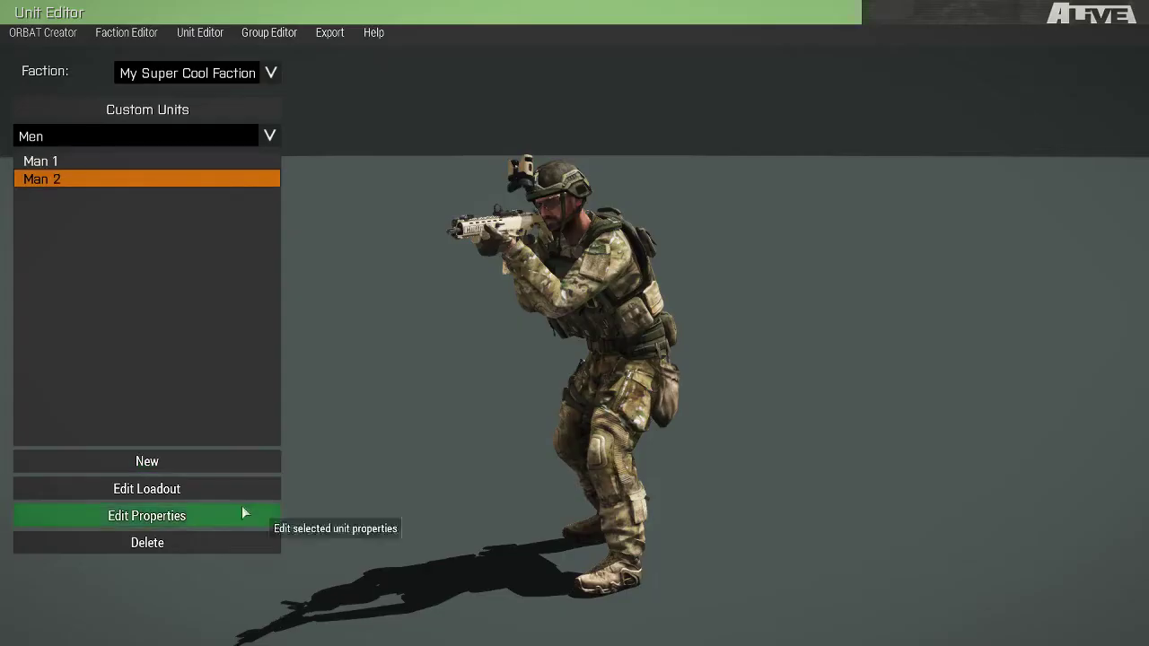
# Start a third unit named "Man 3" with a generated class name
pyautogui.click(244, 513)
pyautogui.click(605, 172)
pyautogui.write('Man 3')
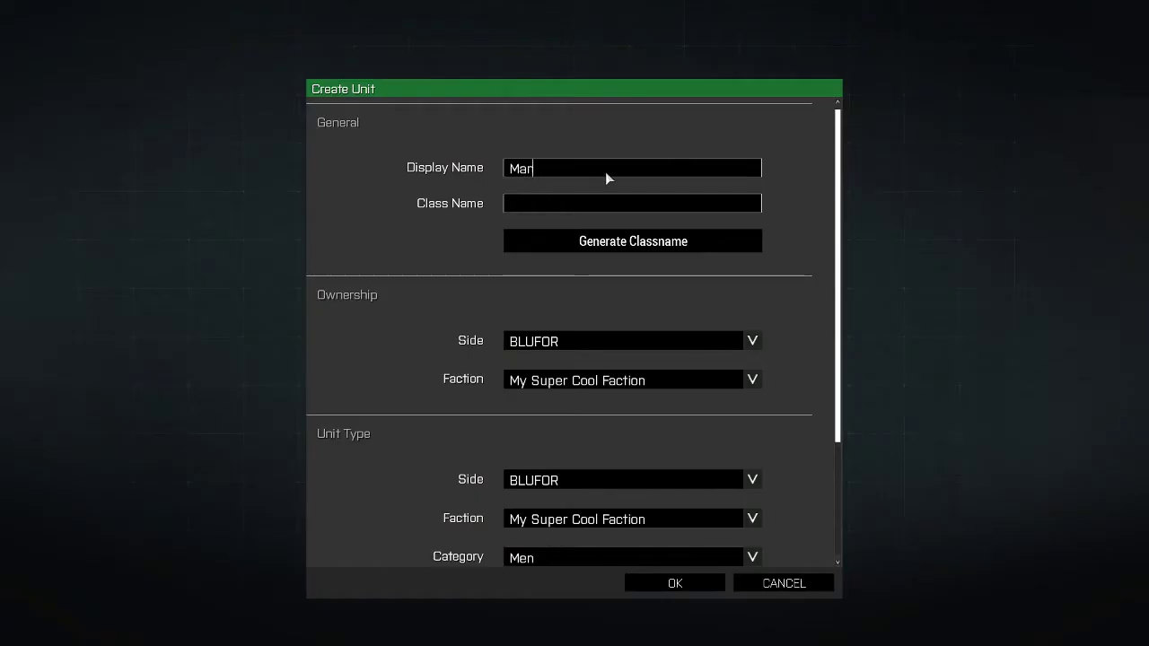
pyautogui.click(557, 241)
pyautogui.scroll(-3, 744, 350)
# Base Man 3 on the Rifleman (AT) type from NATO's Men category and create the unit
pyautogui.click(553, 402)
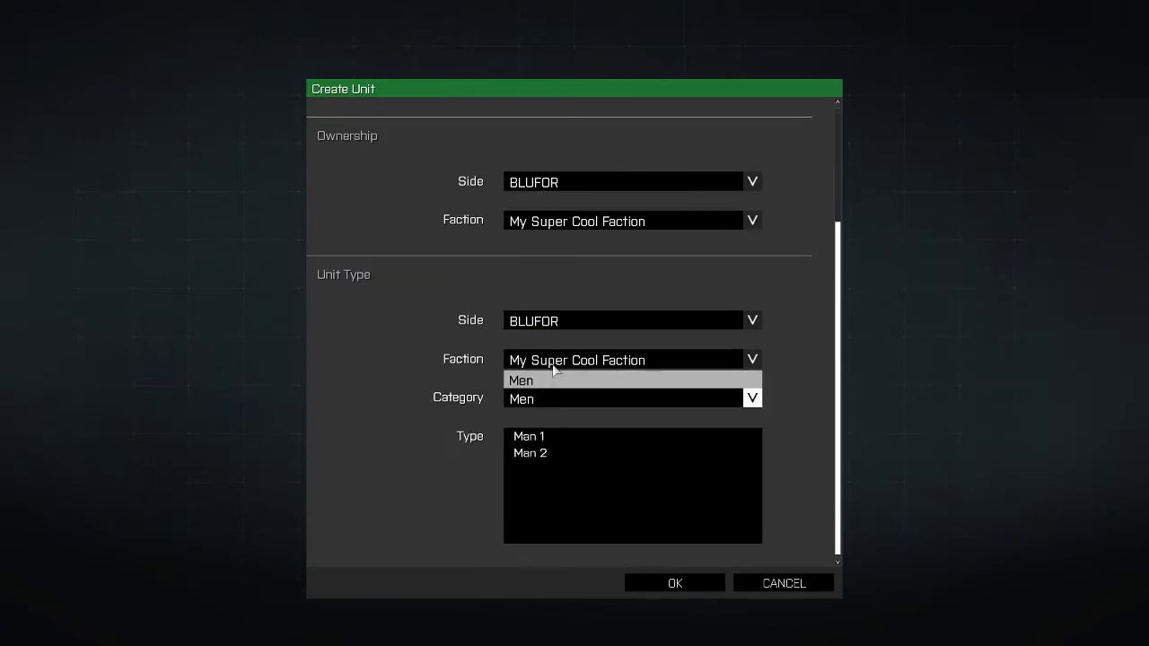
pyautogui.click(551, 366)
pyautogui.click(535, 255)
pyautogui.click(528, 399)
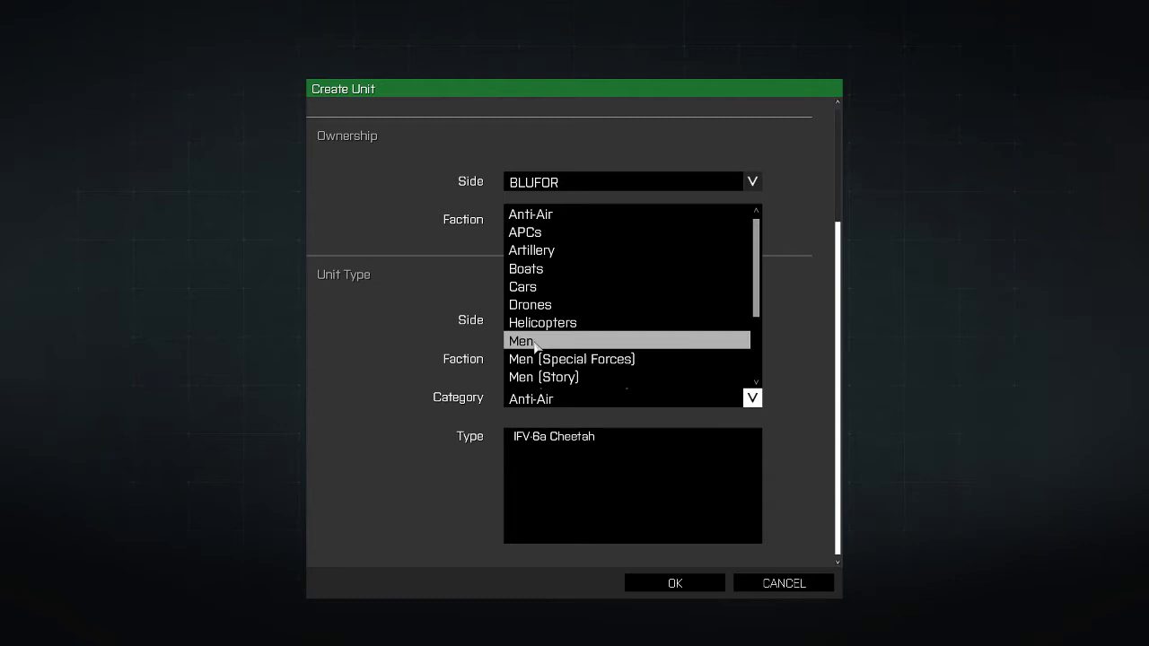
pyautogui.click(530, 336)
pyautogui.scroll(-5, 573, 469)
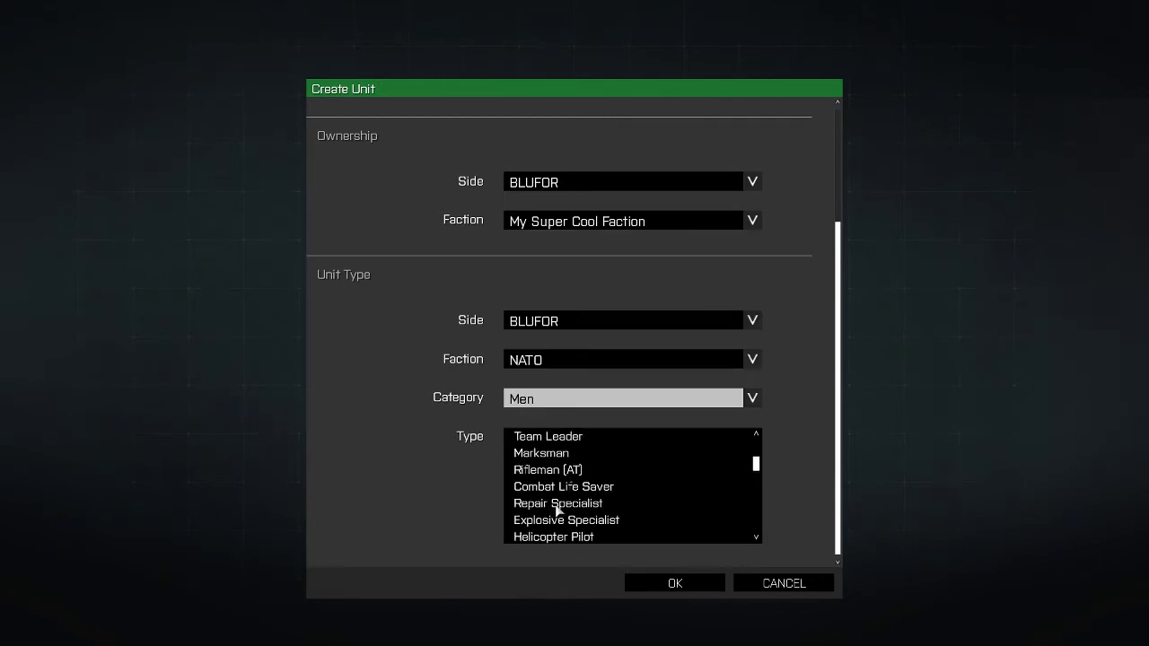
pyautogui.scroll(2, 560, 508)
pyautogui.click(558, 473)
pyautogui.click(673, 585)
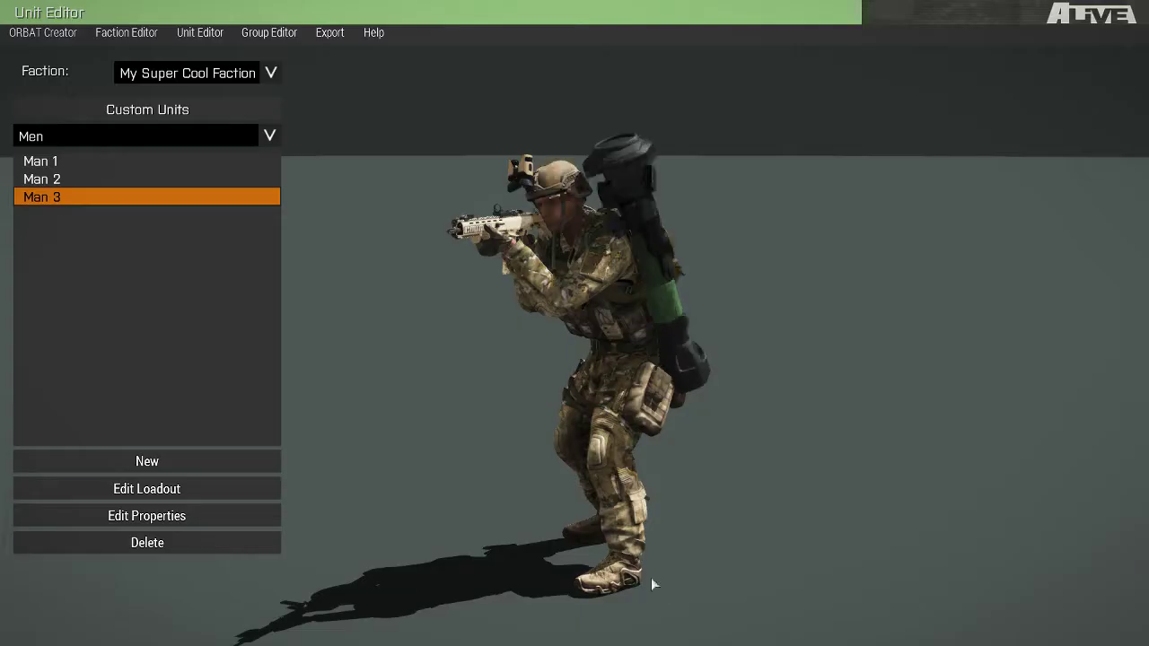
# Start a new unit named "Vehicle 1" for My Super Cool Faction
pyautogui.click(174, 461)
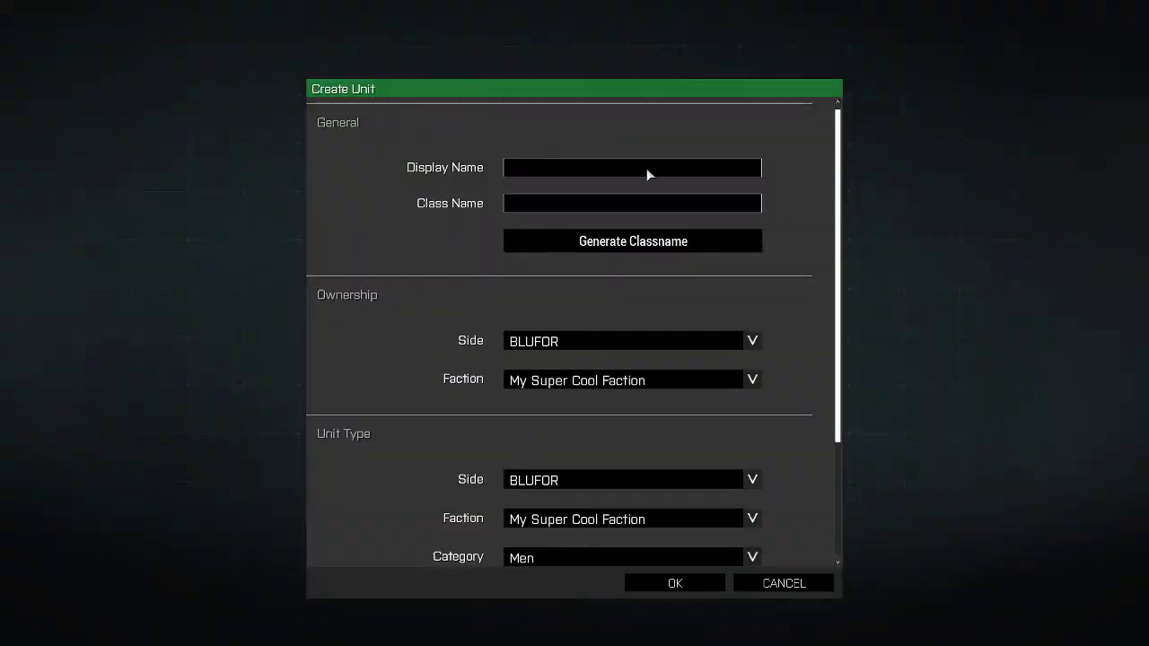
pyautogui.write('Vehicle 1')
pyautogui.scroll(-3, 701, 403)
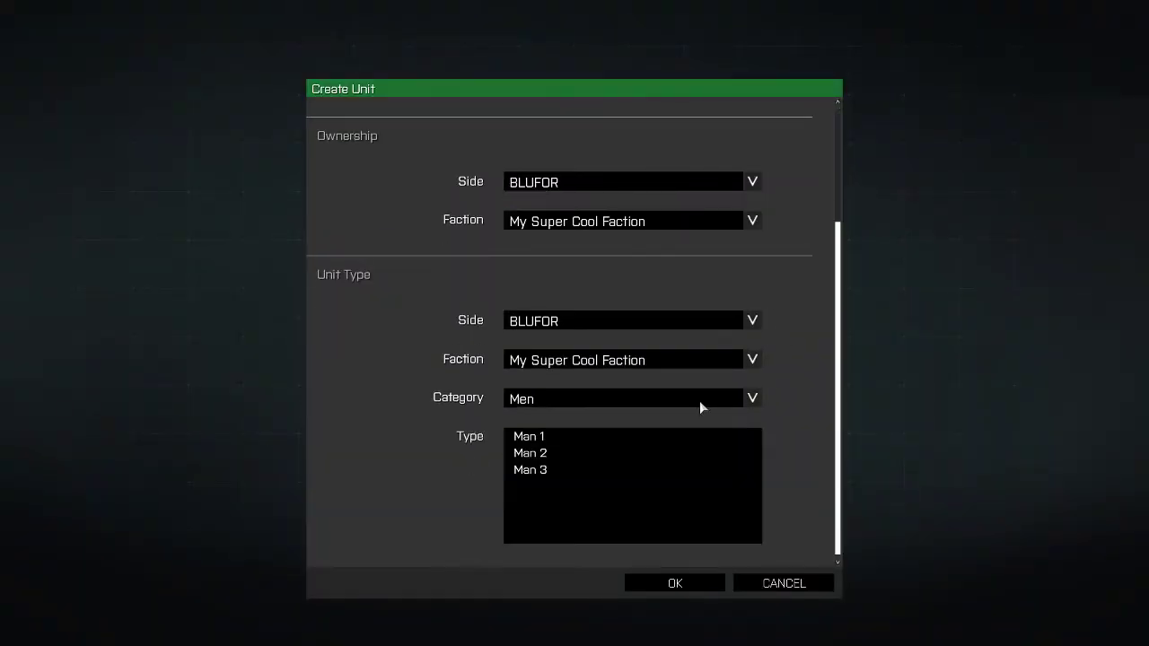
# Base Vehicle 1 on the Hunter HMG type from NATO's Cars category and create the unit
pyautogui.click(526, 361)
pyautogui.click(538, 251)
pyautogui.click(539, 400)
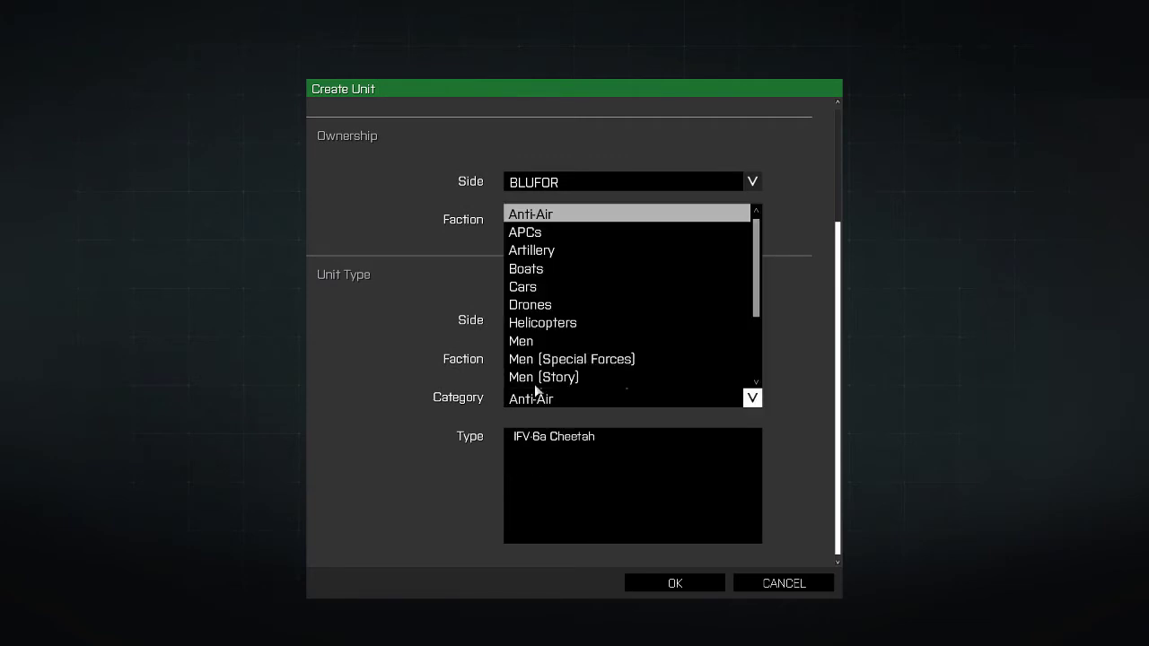
pyautogui.click(531, 289)
pyautogui.click(543, 438)
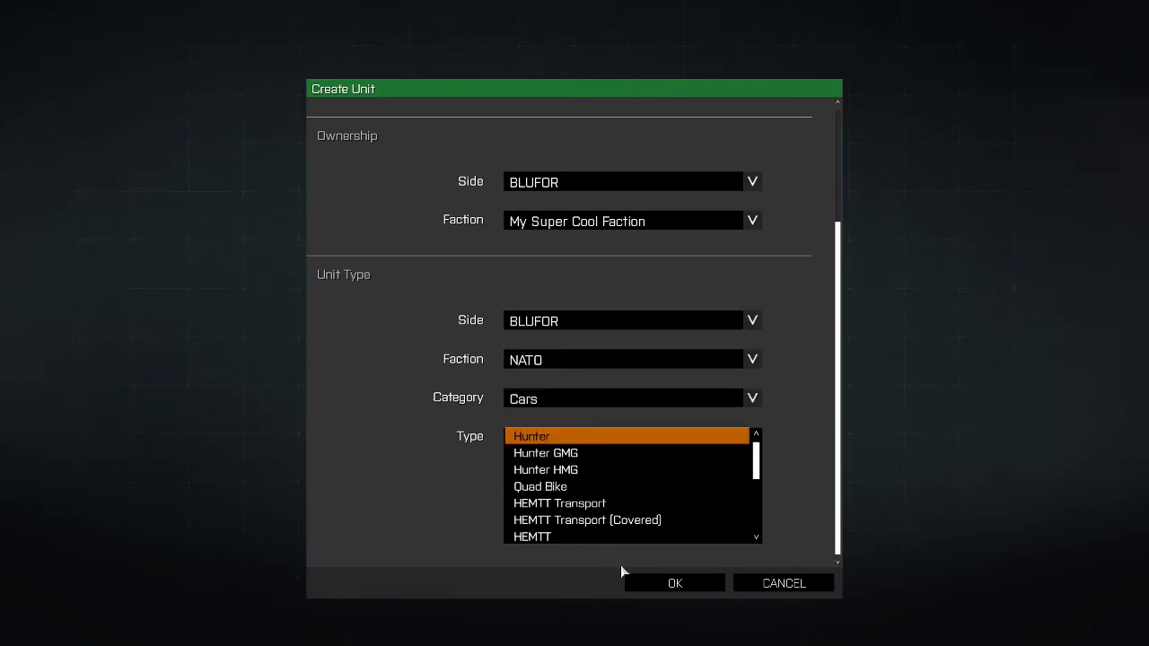
pyautogui.click(571, 458)
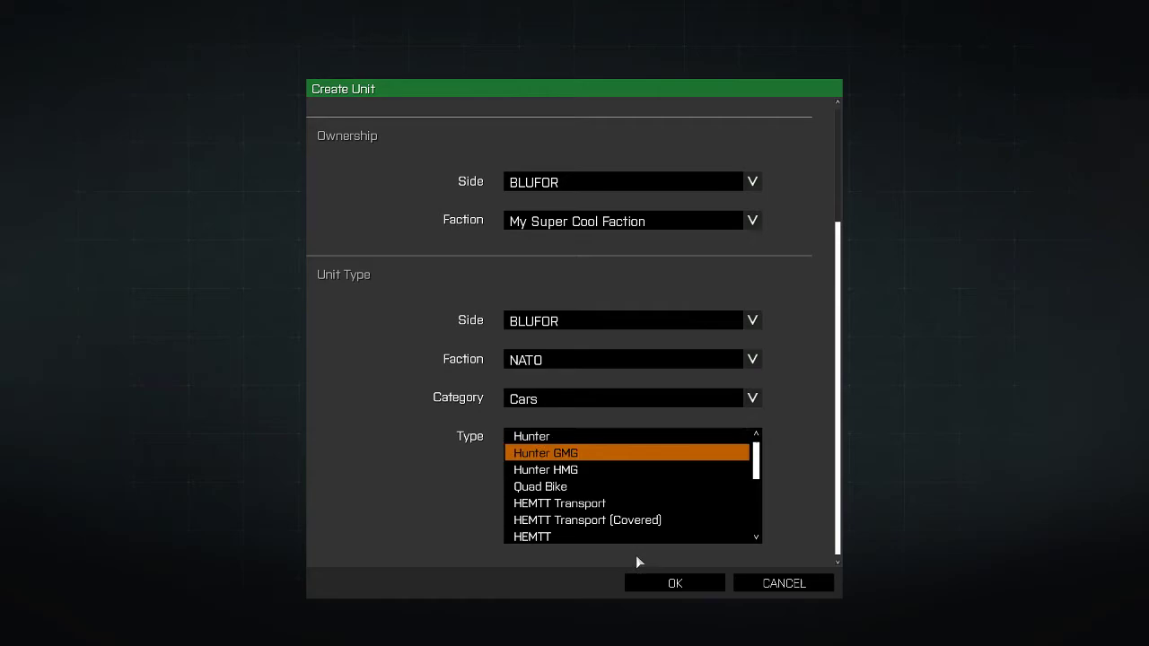
pyautogui.click(574, 472)
pyautogui.click(652, 579)
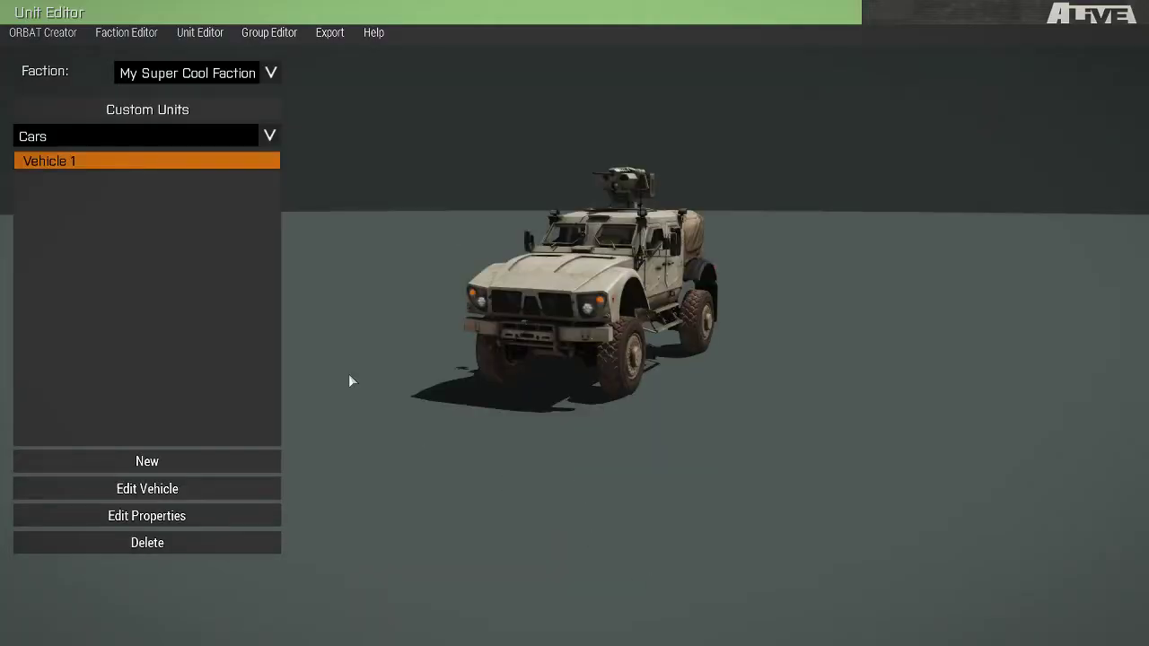
# Start a new unit named "Vehicle 2" with a generated class name
pyautogui.click(189, 451)
pyautogui.write('Vehicle 2')
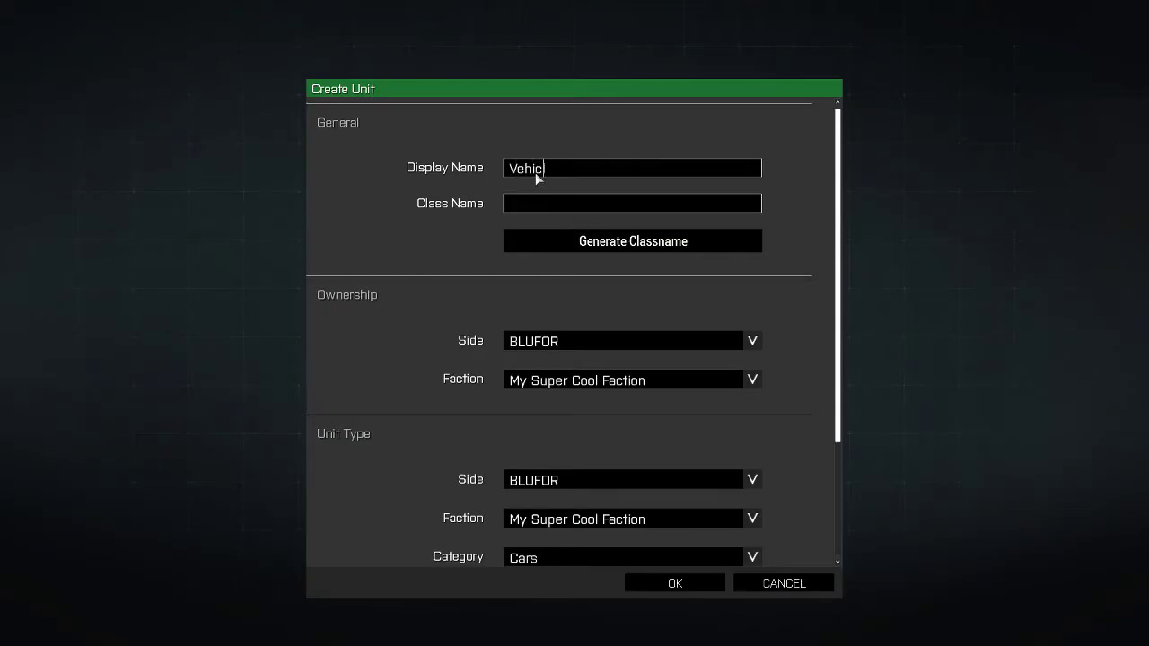
pyautogui.click(628, 242)
pyautogui.scroll(-3, 709, 382)
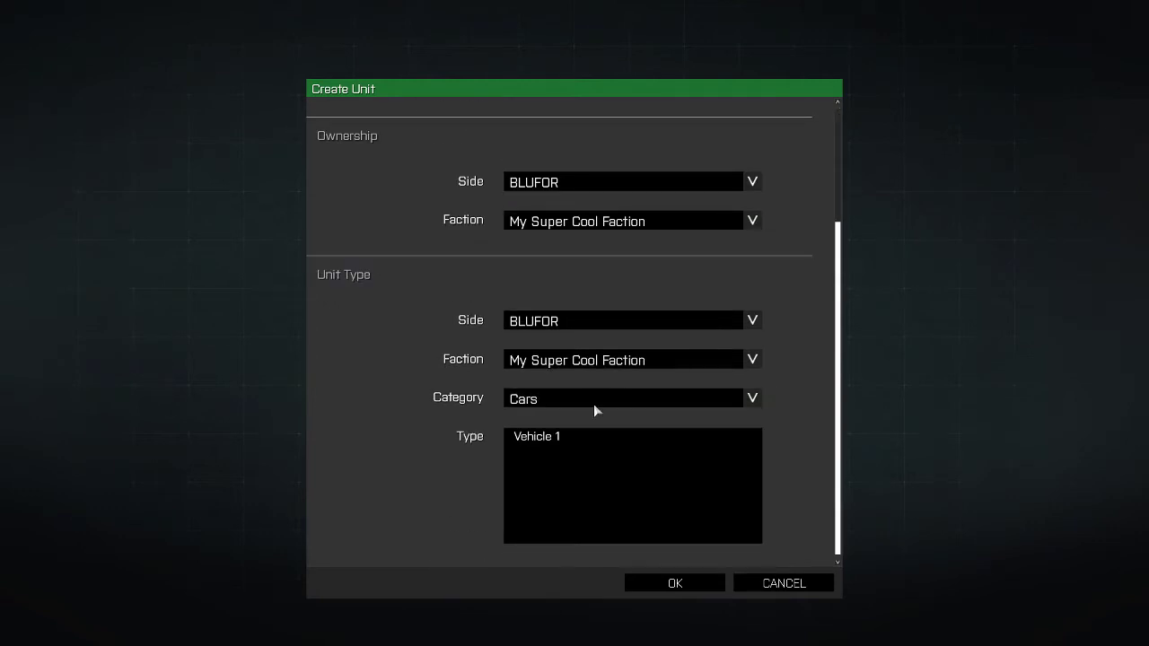
# Base Vehicle 2 on the AH-9 Pawnee type from NATO's Helicopters category and create the unit
pyautogui.click(532, 361)
pyautogui.click(525, 251)
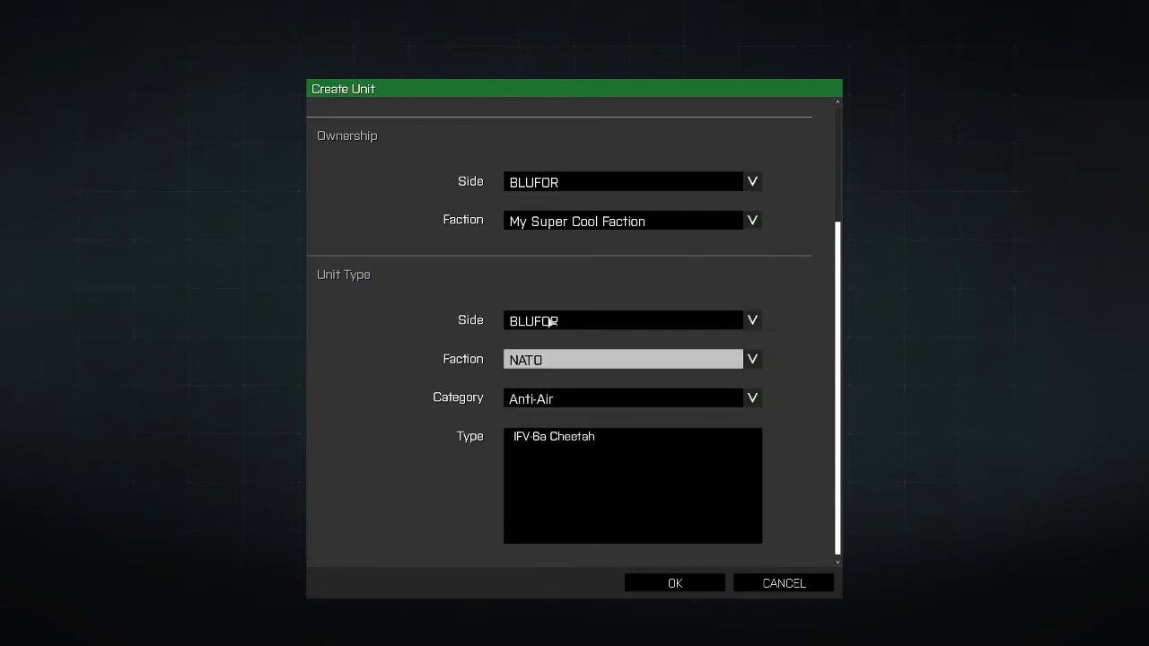
pyautogui.click(542, 406)
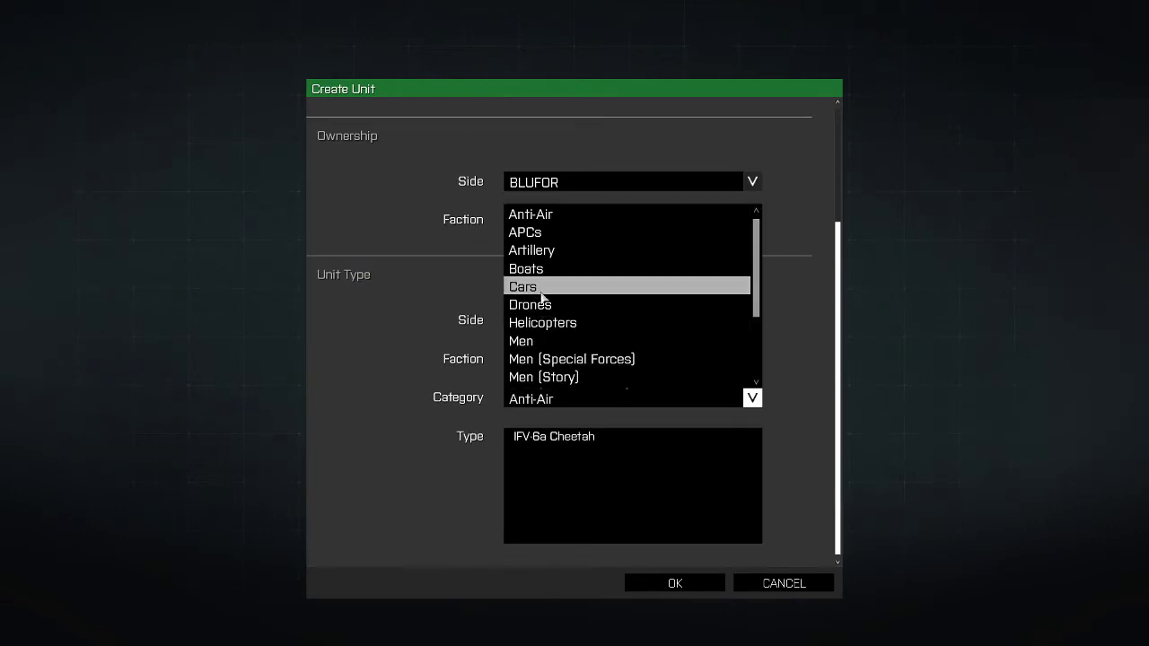
pyautogui.click(541, 323)
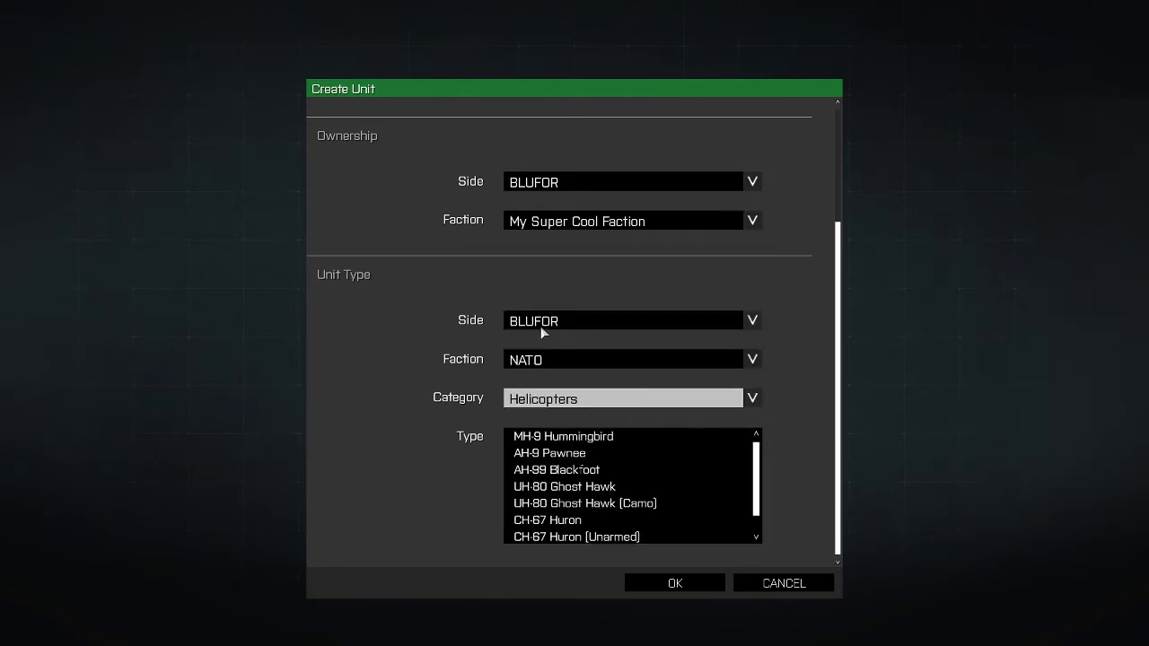
pyautogui.click(548, 454)
pyautogui.click(658, 584)
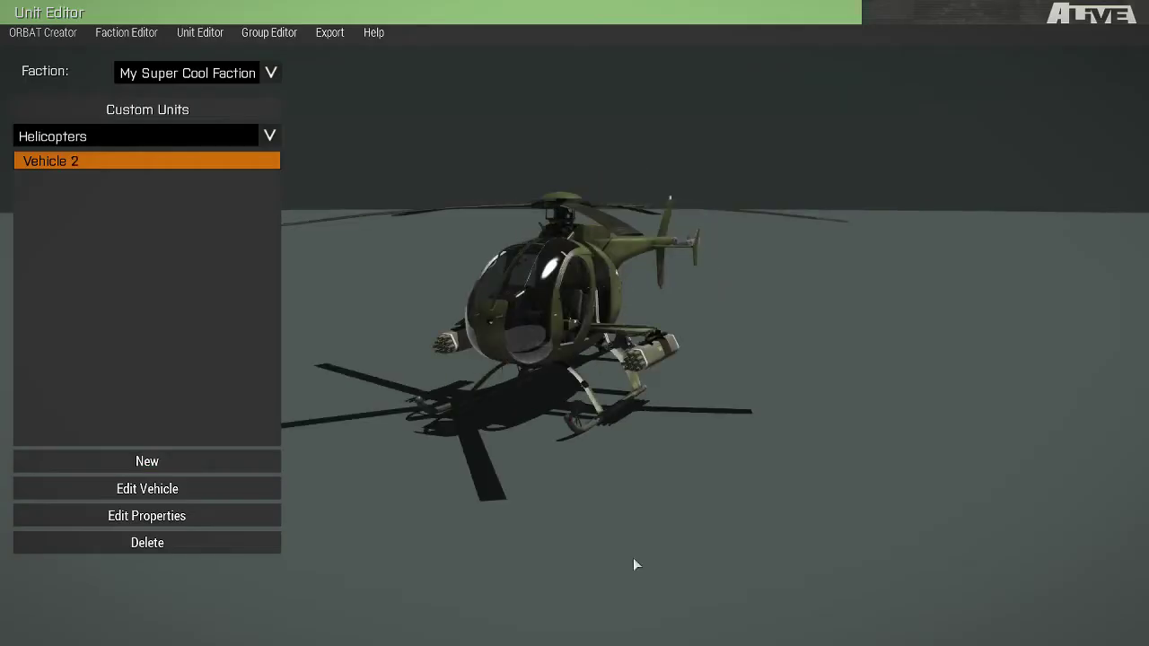
# List the faction's custom units in the Men category, and open the Group Editor
pyautogui.click(81, 135)
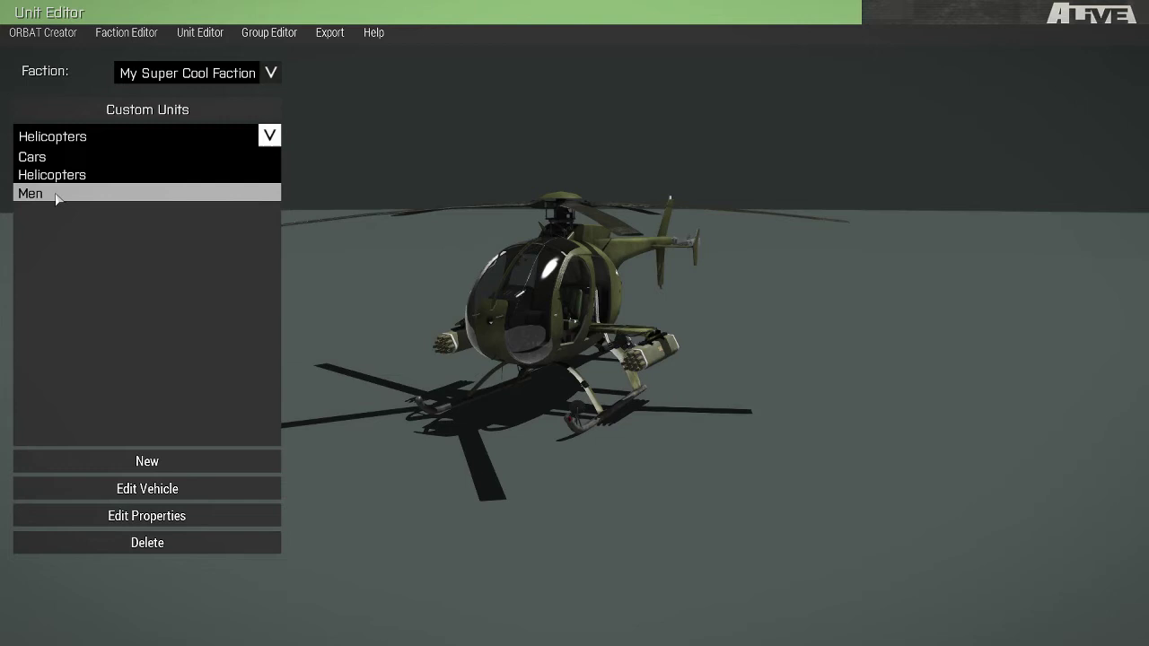
pyautogui.click(54, 193)
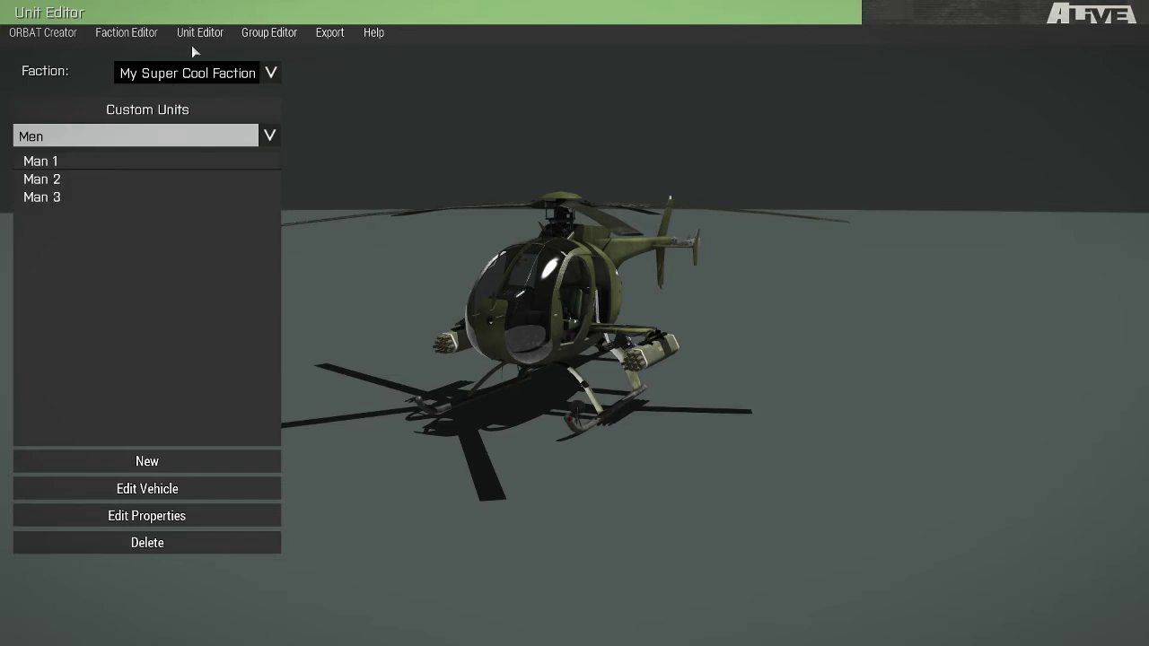
pyautogui.click(269, 34)
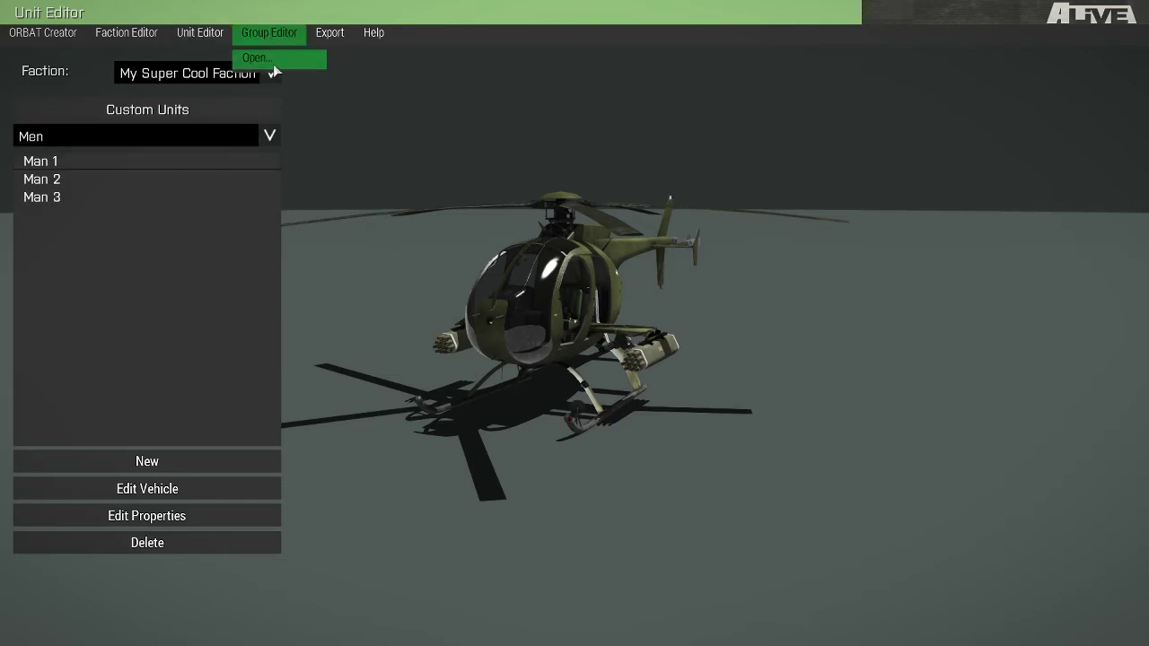
pyautogui.click(273, 61)
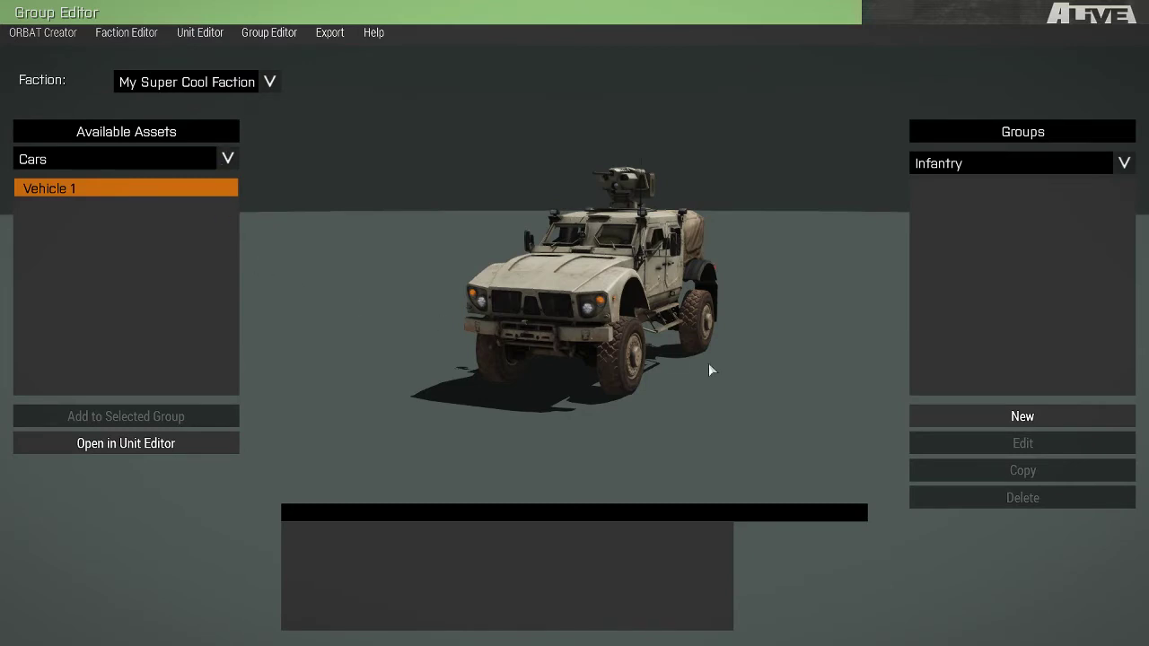
# Create a group named "Patrol" in the Infantry category with a generated class name
pyautogui.click(953, 162)
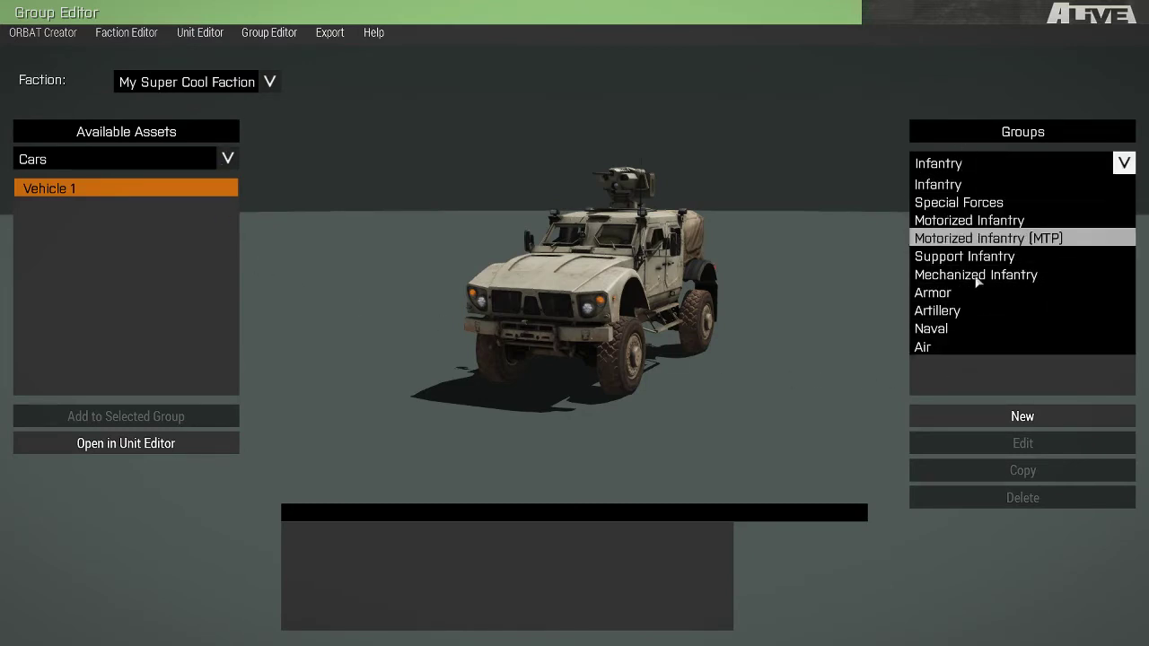
pyautogui.click(954, 185)
pyautogui.click(939, 415)
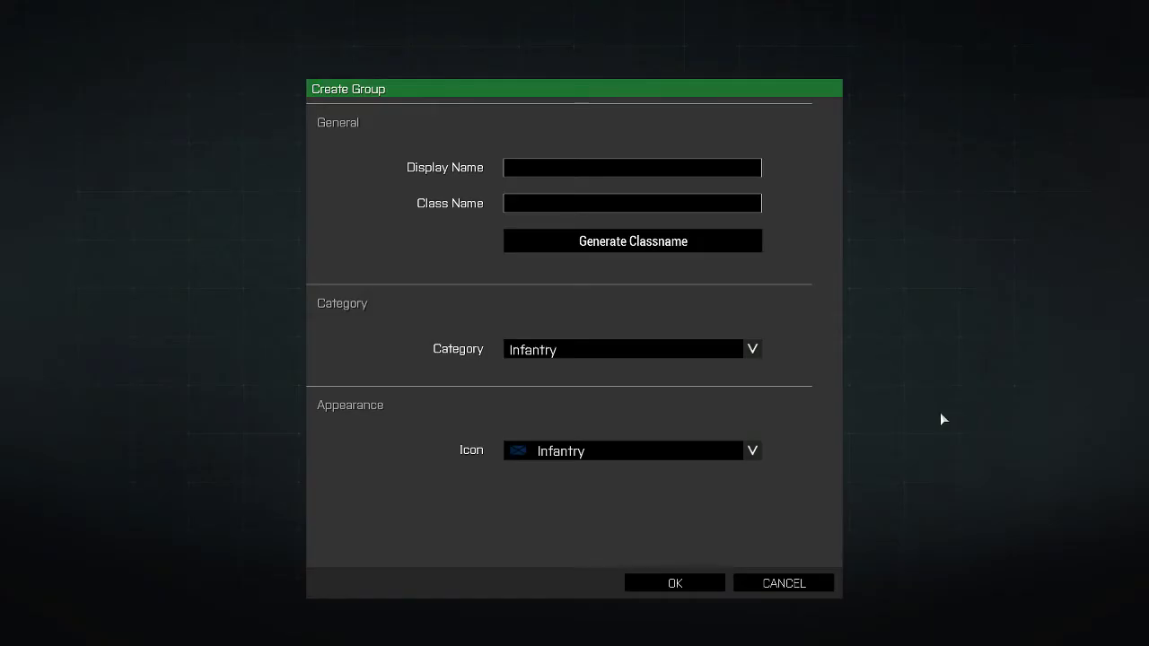
pyautogui.click(532, 165)
pyautogui.write('Patrol')
pyautogui.click(594, 252)
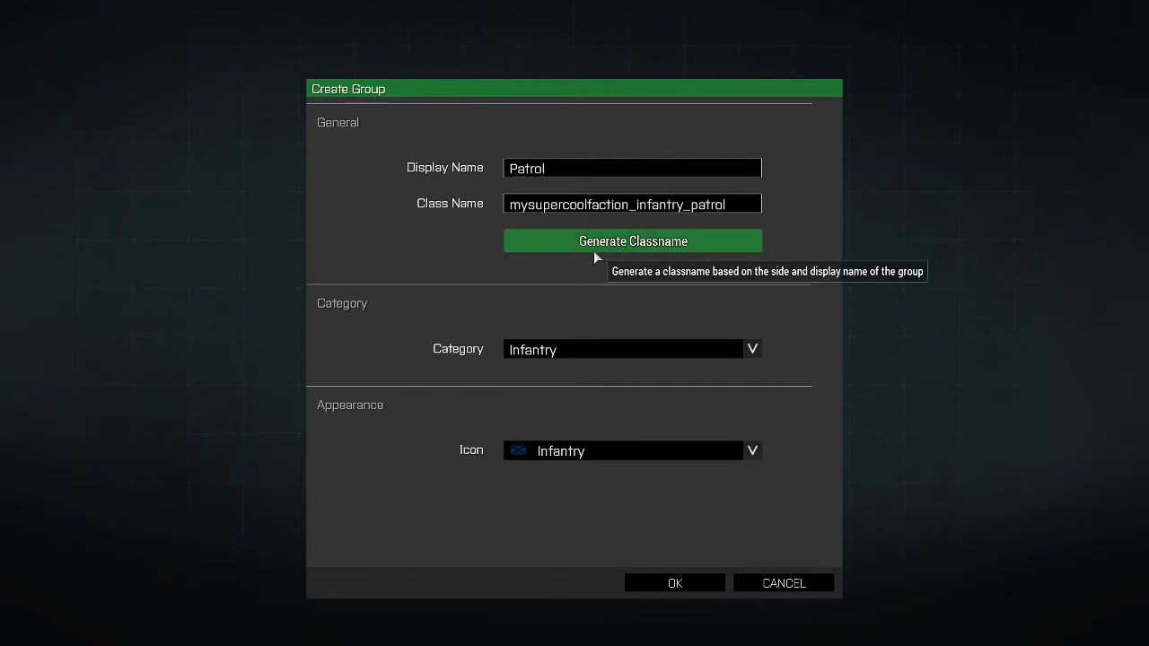
pyautogui.click(646, 583)
# Add Man 1, Man 2 and Man 3 from the Men assets to the infantry Patrol group
pyautogui.click(35, 160)
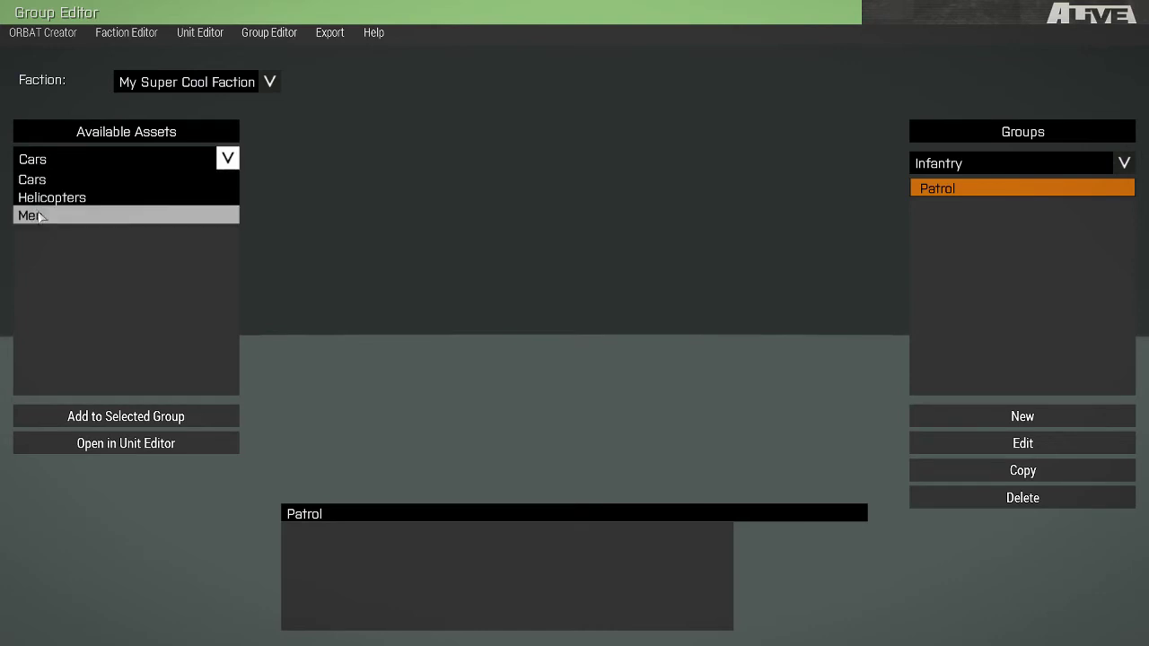
pyautogui.click(40, 216)
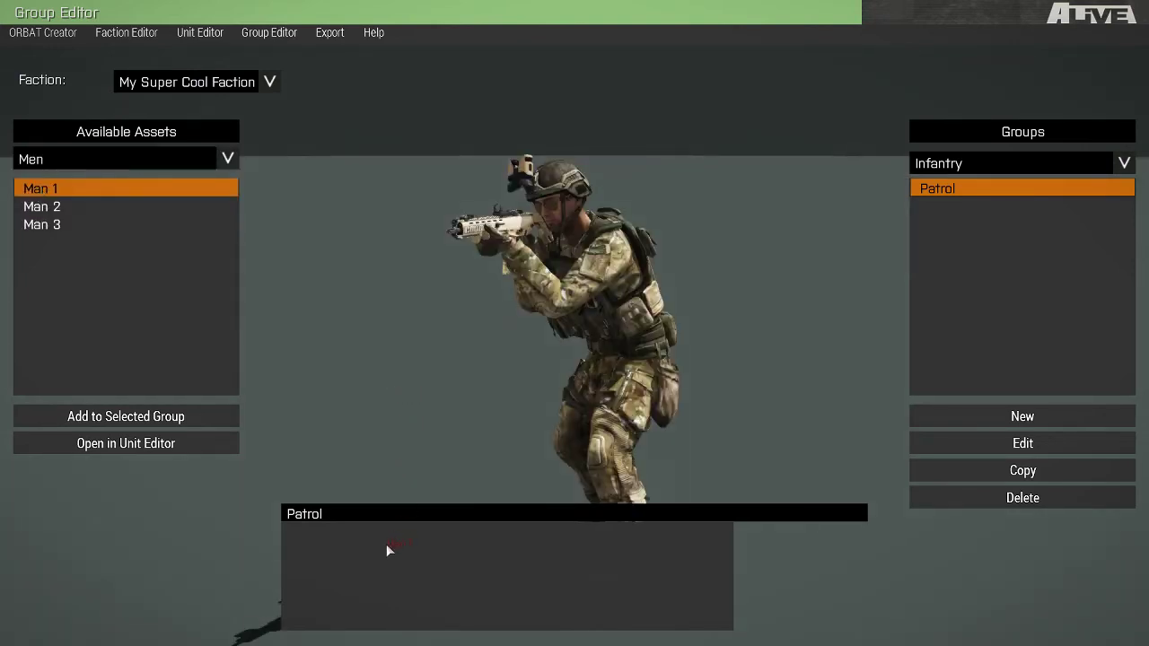
pyautogui.moveTo(386, 550); pyautogui.dragTo(350, 575)
pyautogui.moveTo(334, 518); pyautogui.dragTo(324, 581)
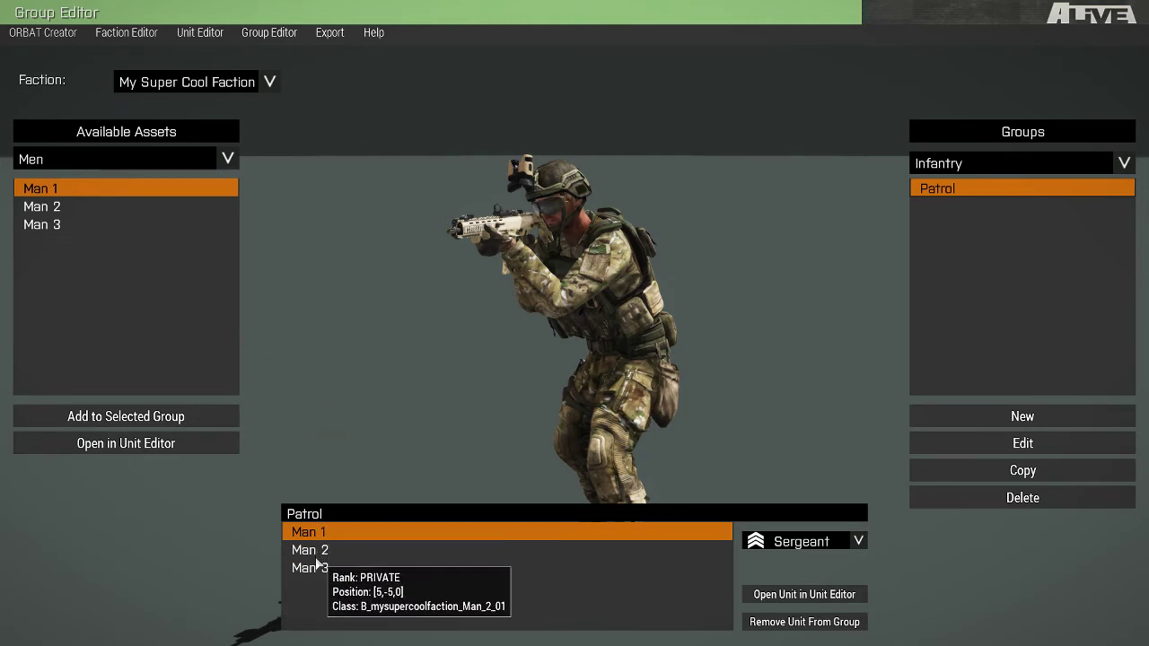
pyautogui.moveTo(316, 572)
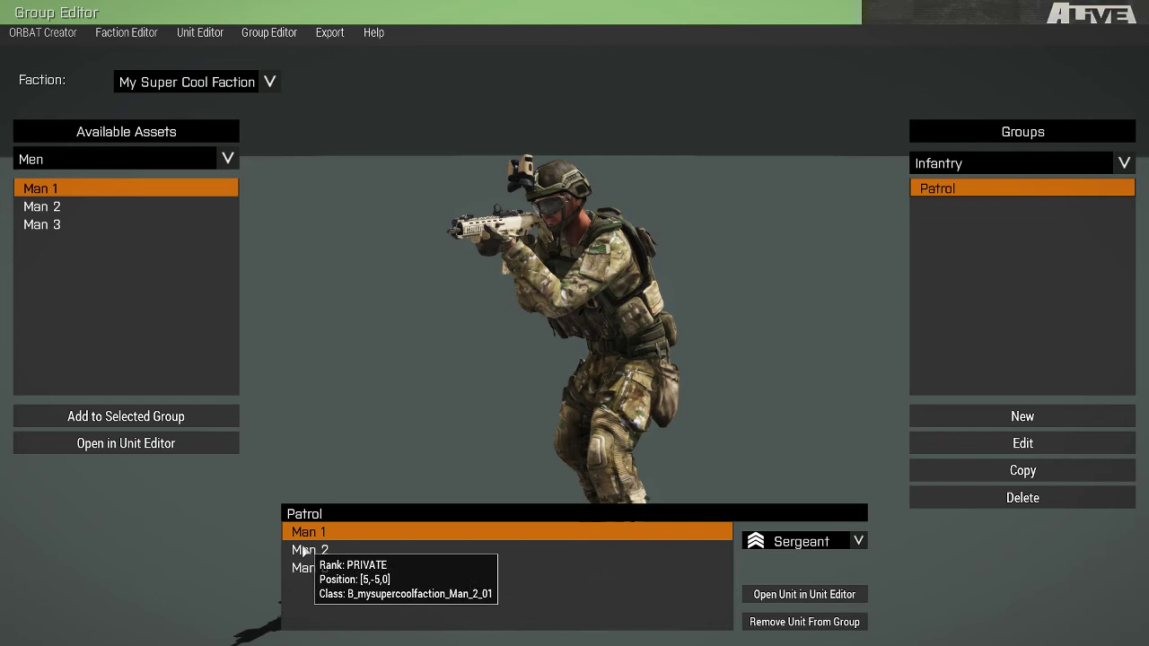
pyautogui.moveTo(295, 555)
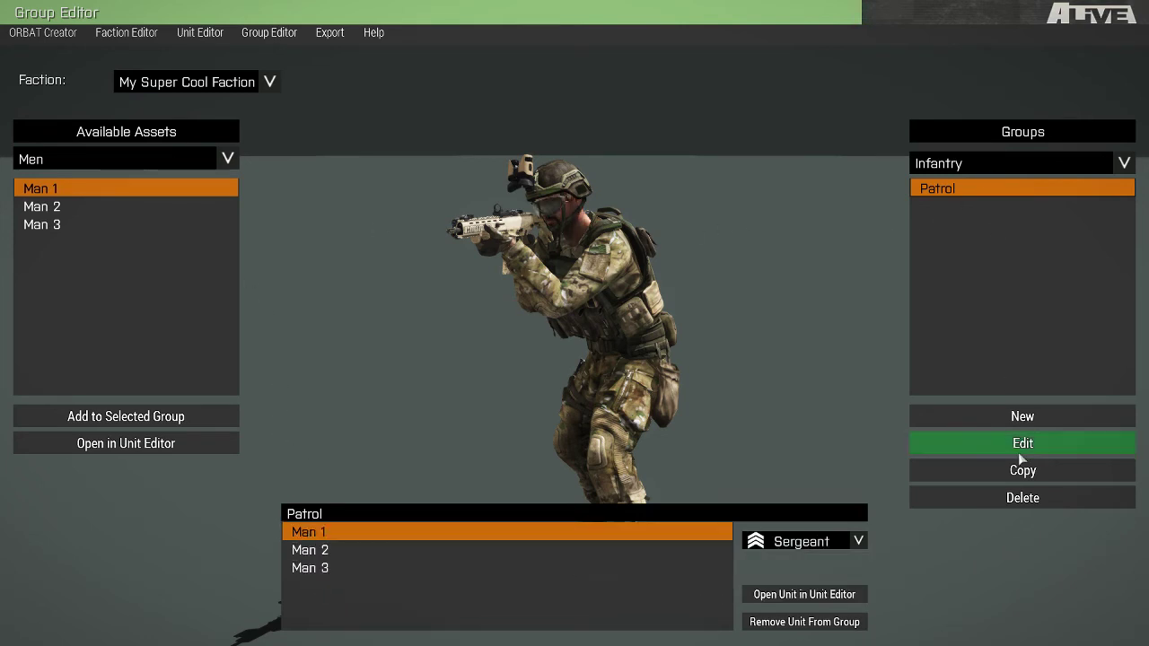
# Create a second Infantry group named "Fireteam" with a generated class name
pyautogui.click(1022, 417)
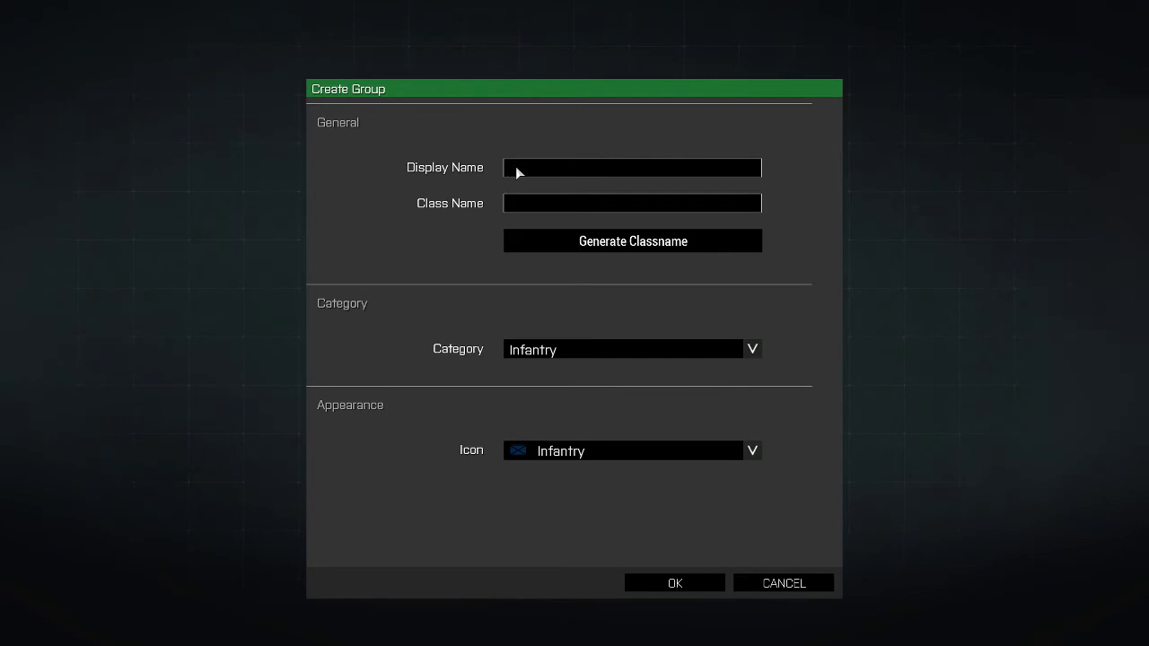
pyautogui.write('Fireteam')
pyautogui.click(579, 240)
pyautogui.click(664, 583)
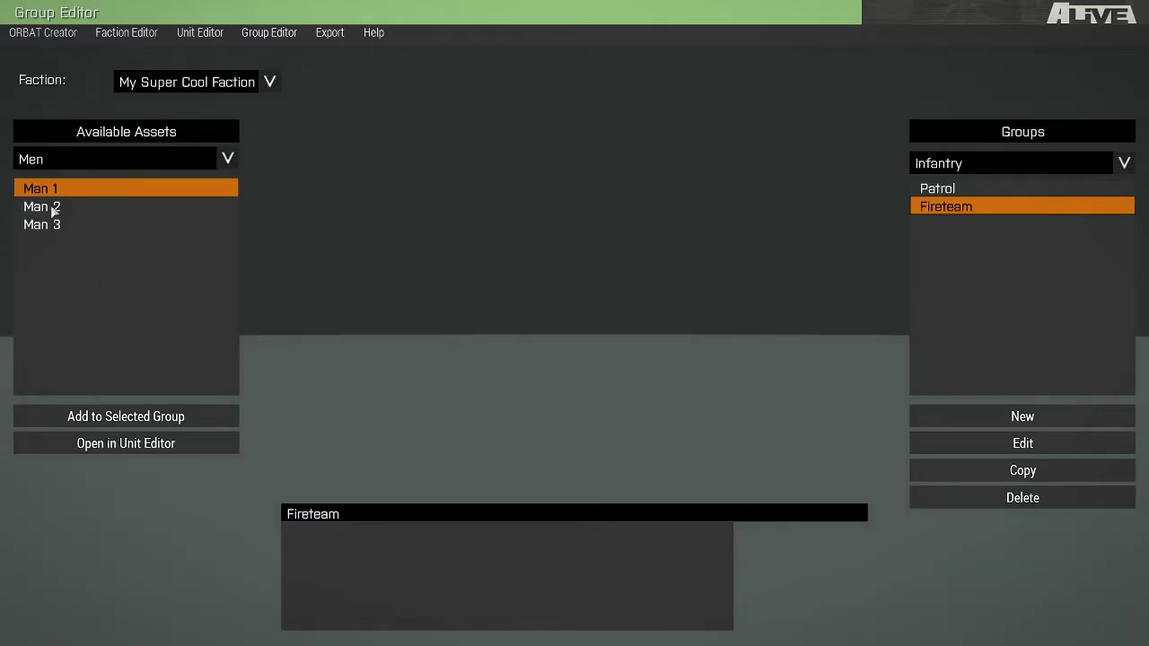
# Fill the Fireteam group with Man 2, Man 3, Man 1 and two more Man 2 units, in that order
pyautogui.doubleClick(54, 208)
pyautogui.doubleClick(40, 225)
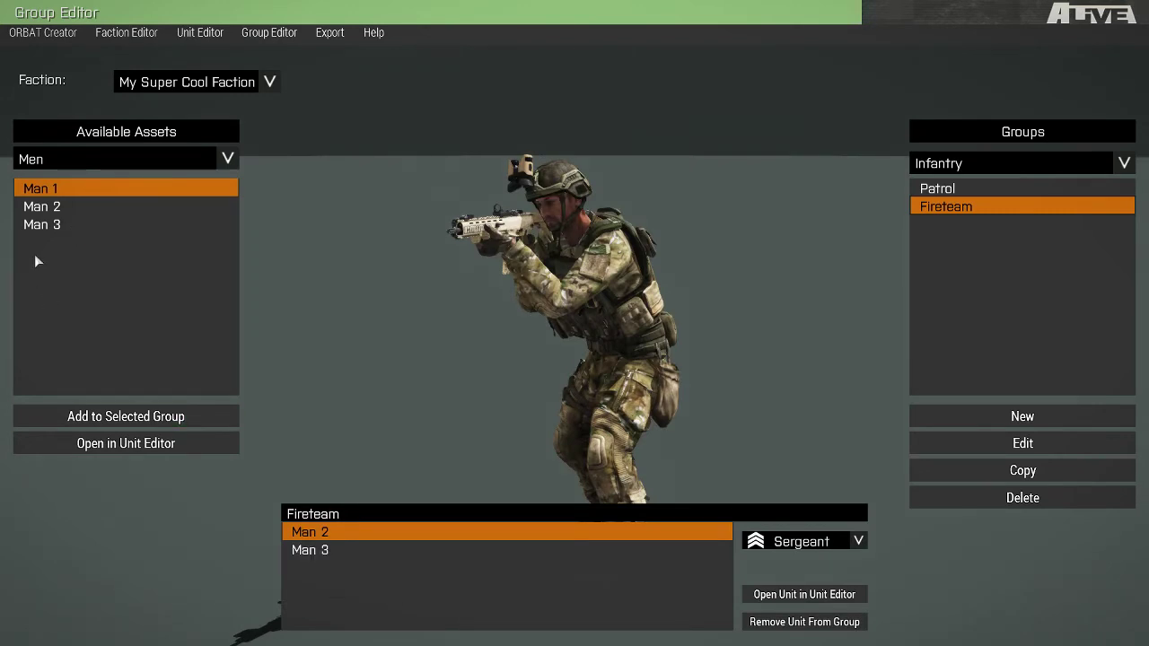
pyautogui.doubleClick(36, 190)
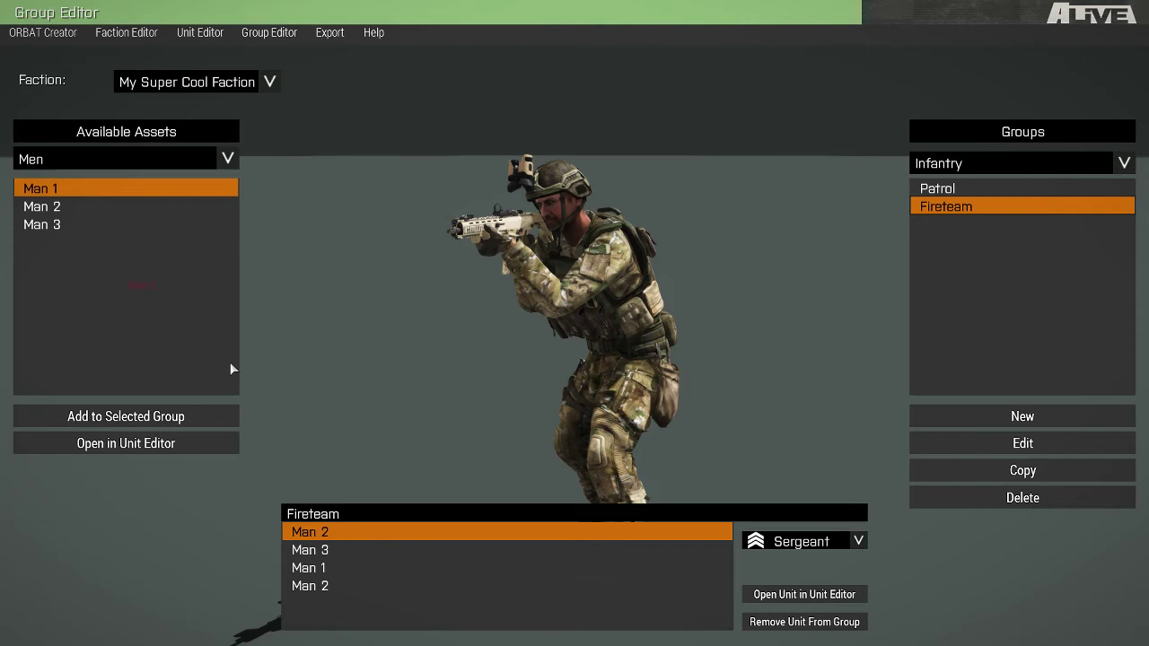
# Create a group named "Patrol" in the Air category with a generated class name and the Helicopter icon
pyautogui.click(975, 161)
pyautogui.click(956, 184)
pyautogui.click(949, 165)
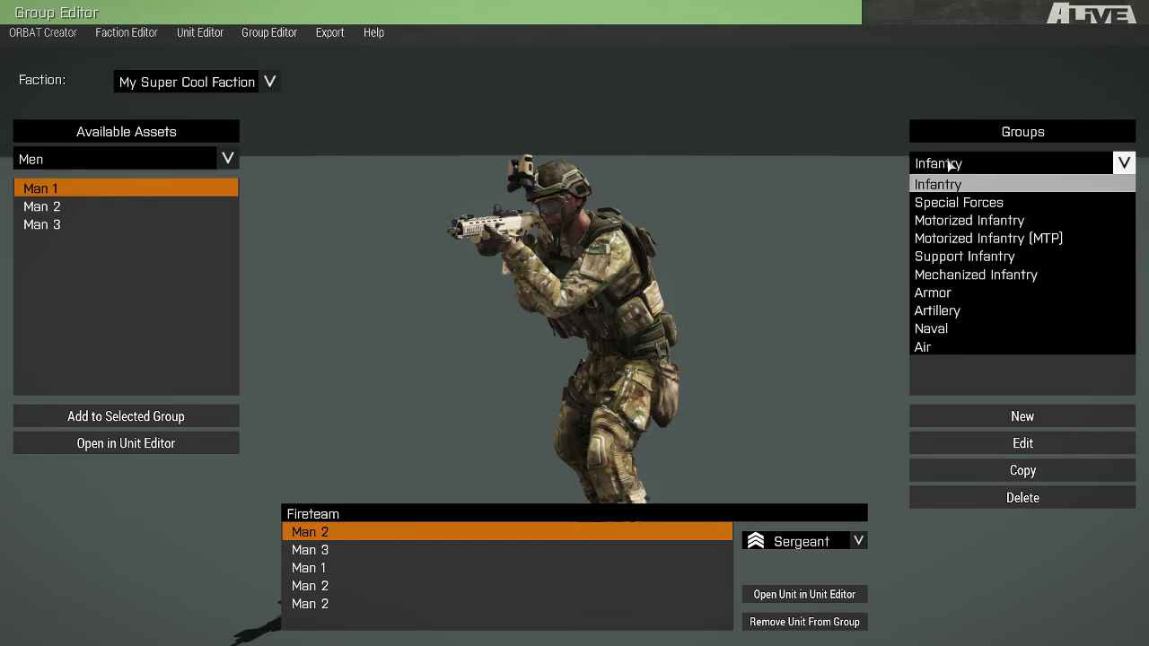
pyautogui.click(953, 347)
pyautogui.click(957, 418)
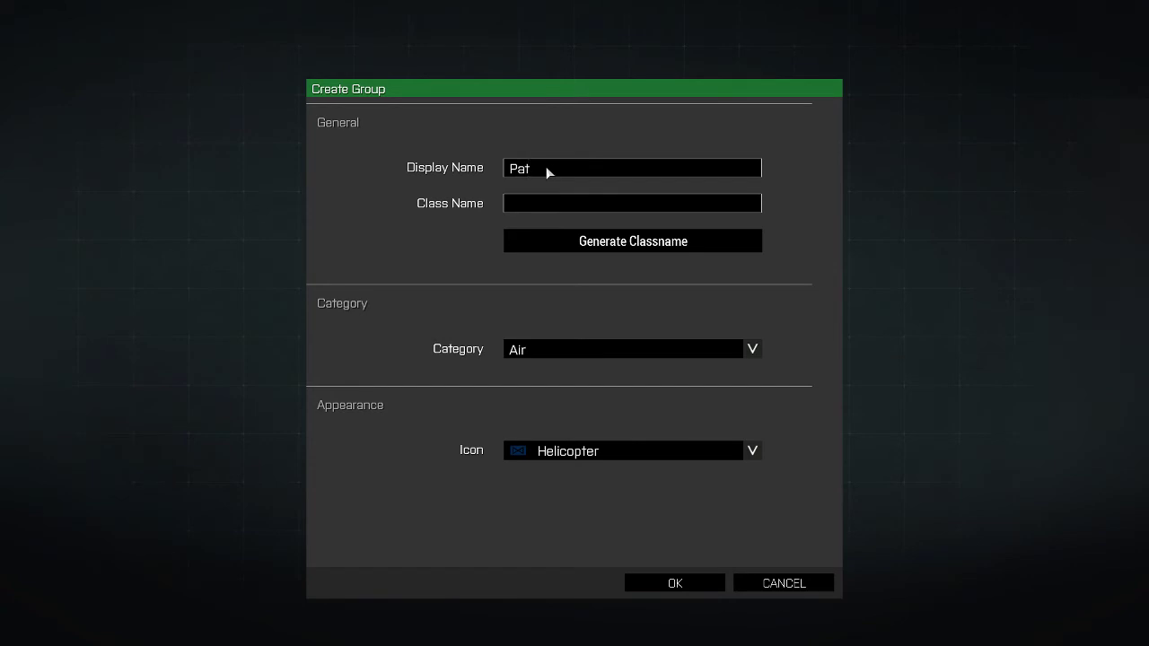
pyautogui.write('Patrol')
pyautogui.click(634, 240)
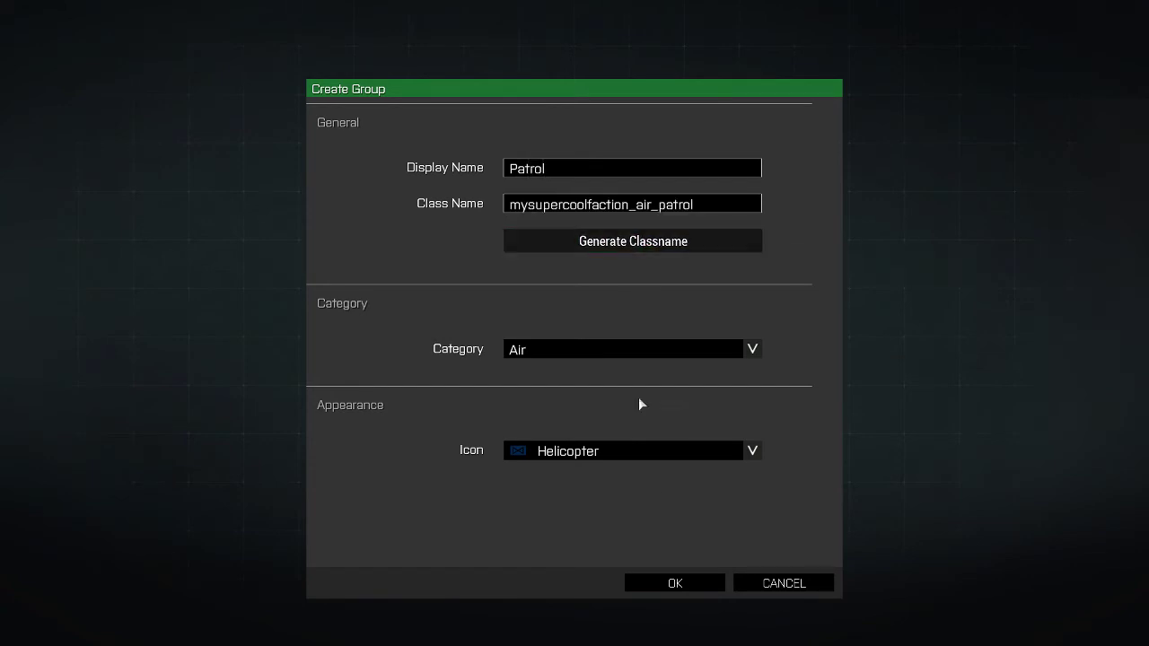
pyautogui.click(679, 584)
# Add two Vehicle 2 units from the Helicopters assets to the air Patrol group
pyautogui.click(113, 158)
pyautogui.click(76, 195)
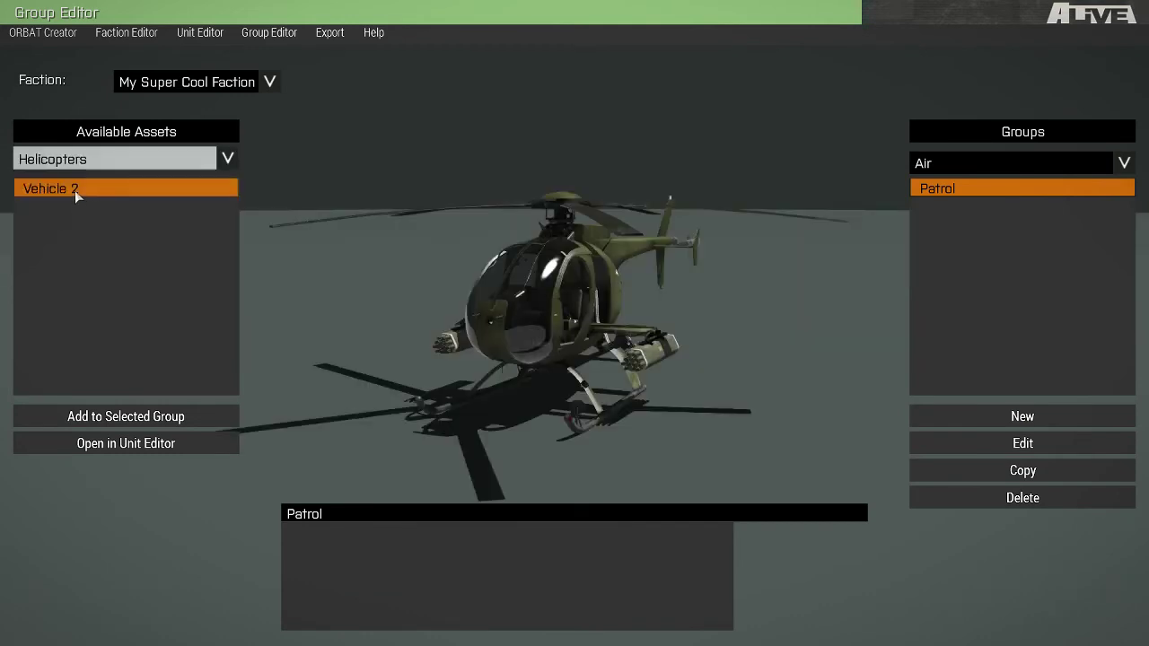
pyautogui.moveTo(75, 191); pyautogui.dragTo(399, 566)
# Create a group named "Motorized Patrol" in the Motorized Infantry category with a generated class name
pyautogui.click(973, 170)
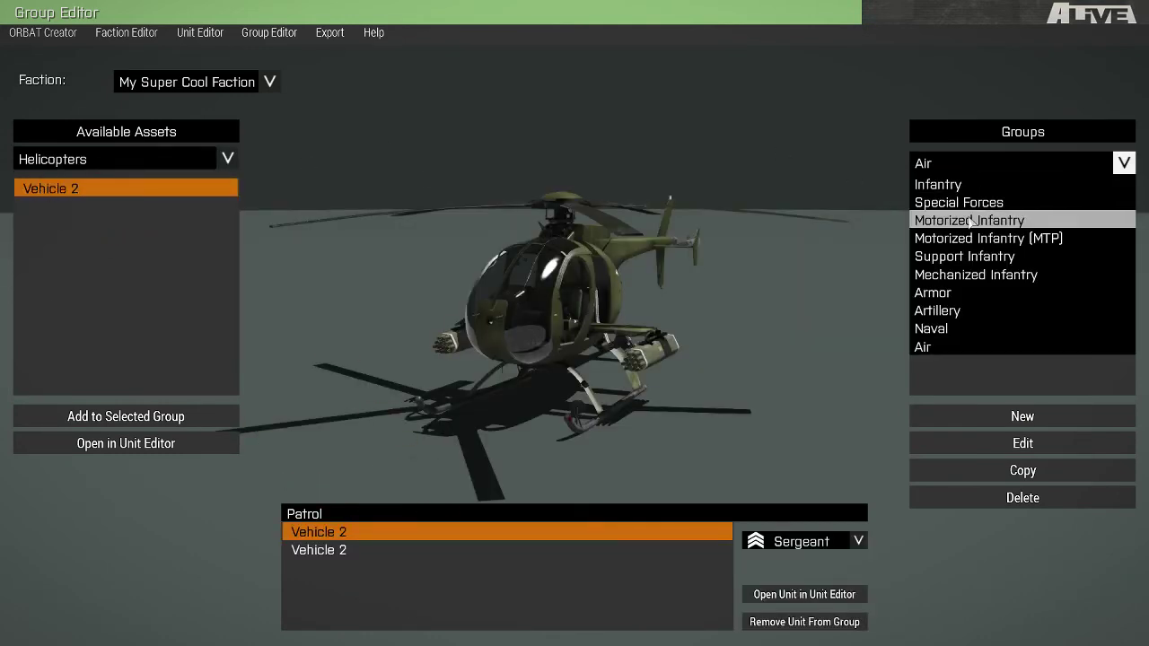
pyautogui.click(971, 221)
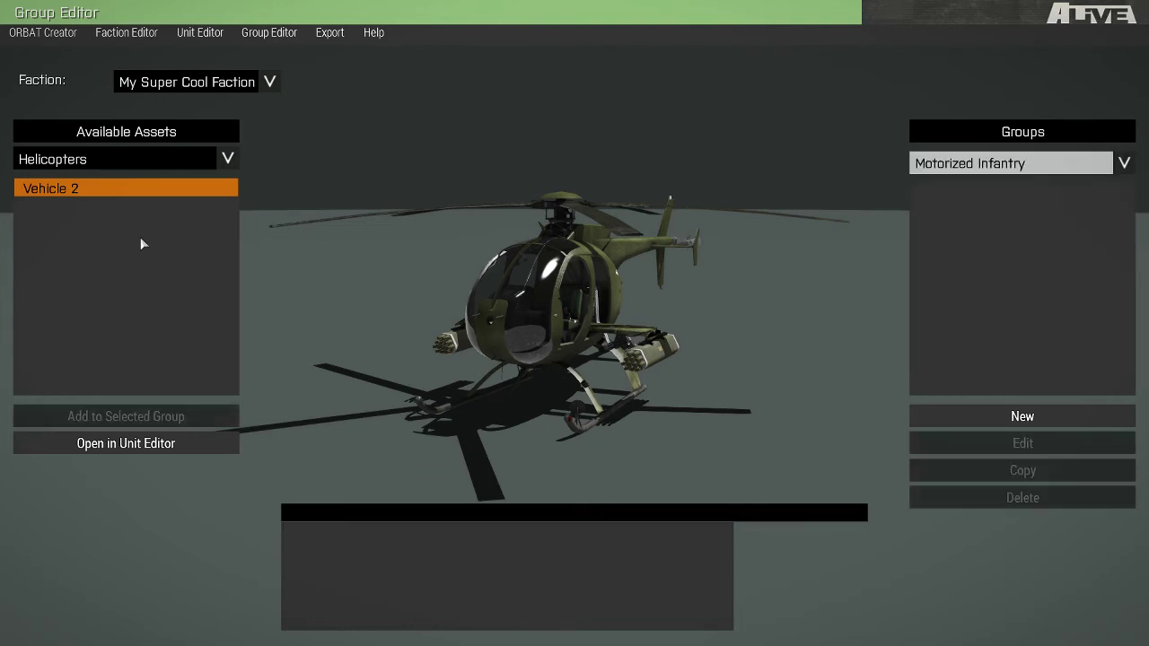
pyautogui.click(89, 158)
pyautogui.click(54, 176)
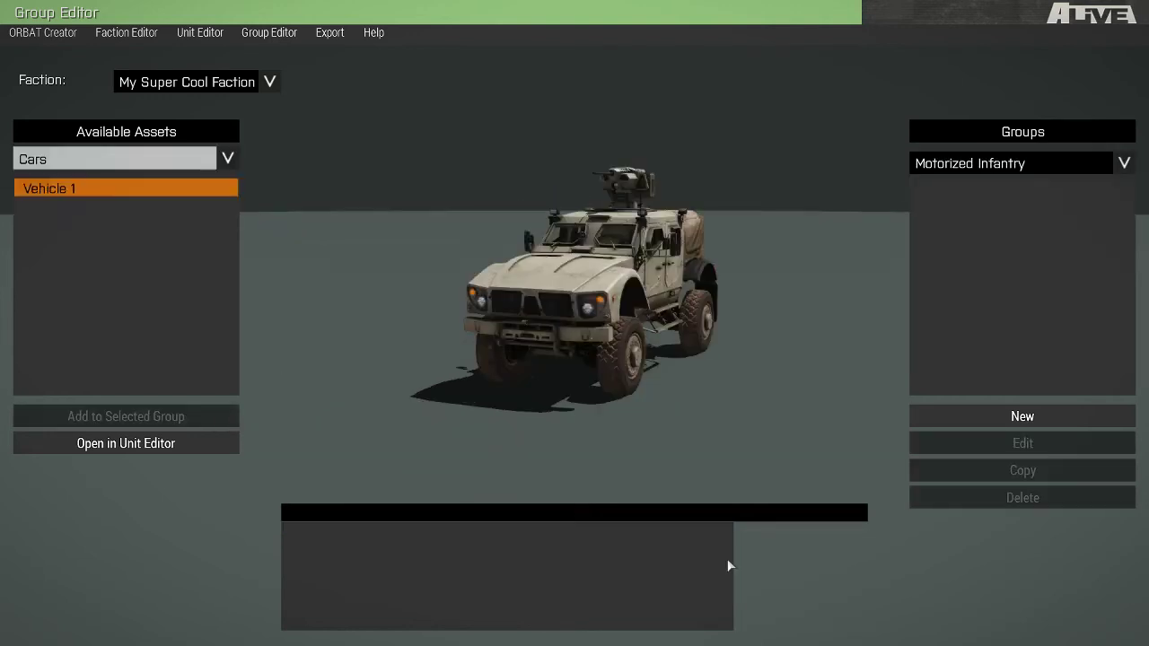
pyautogui.click(963, 422)
pyautogui.click(565, 168)
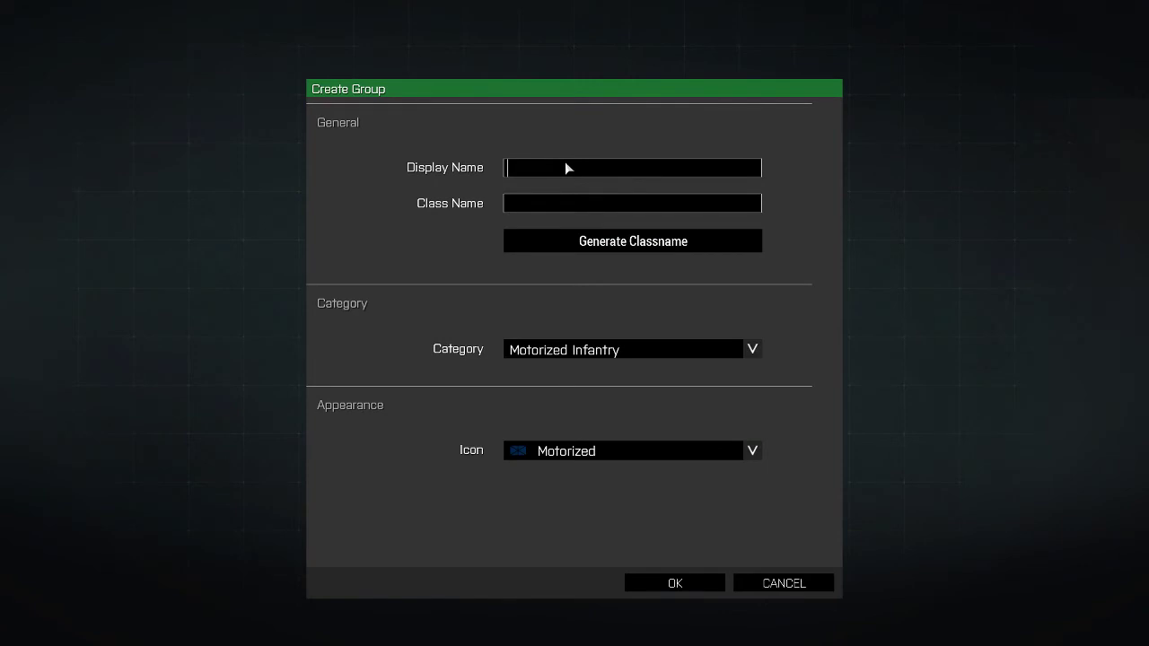
pyautogui.write('Motorized Patrol')
pyautogui.click(622, 246)
pyautogui.click(684, 588)
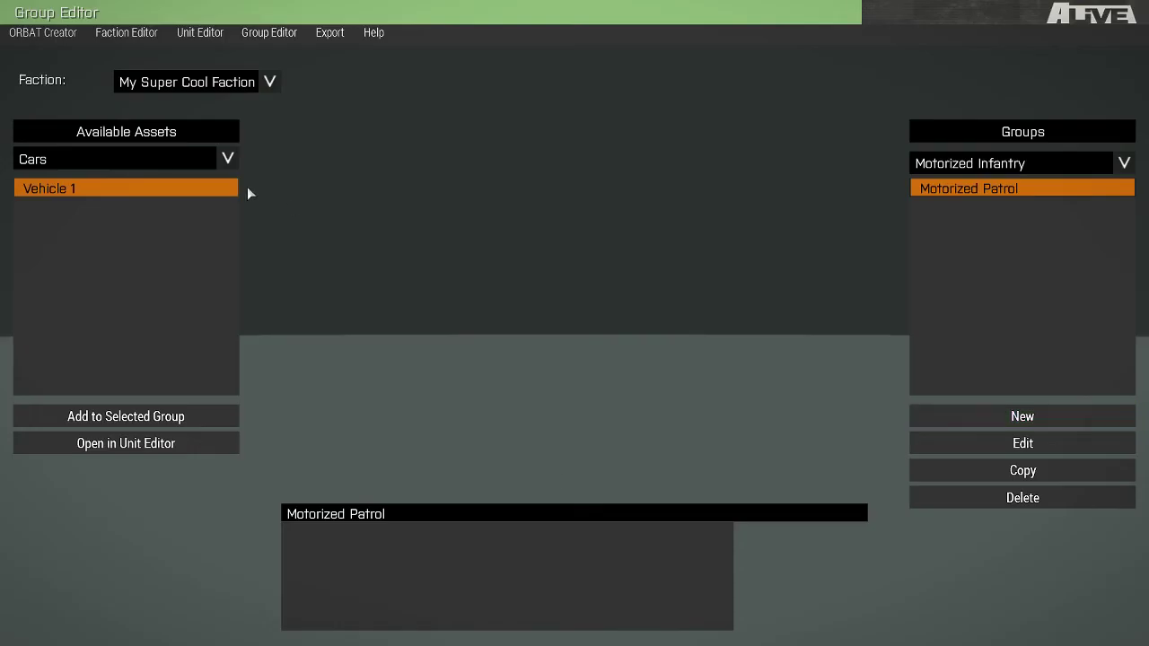
# Add Vehicle 1 from Cars, plus Man 1, Man 2 and Man 3 from Men, to the Motorized Patrol group
pyautogui.moveTo(41, 189); pyautogui.dragTo(335, 526)
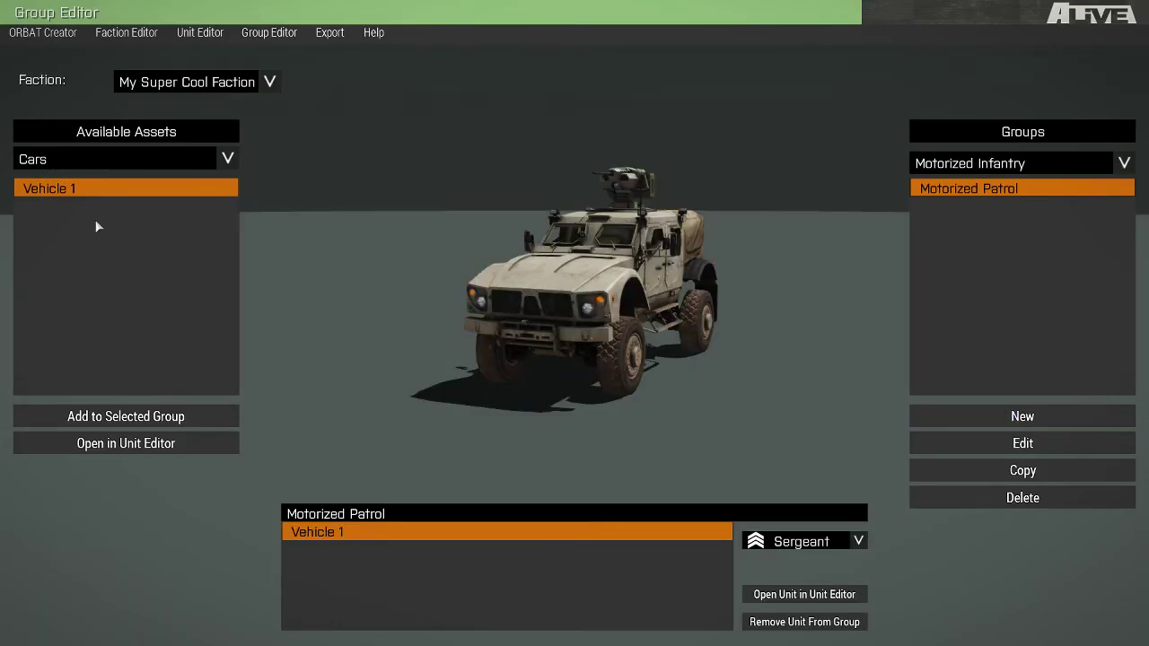
pyautogui.click(75, 163)
pyautogui.click(54, 219)
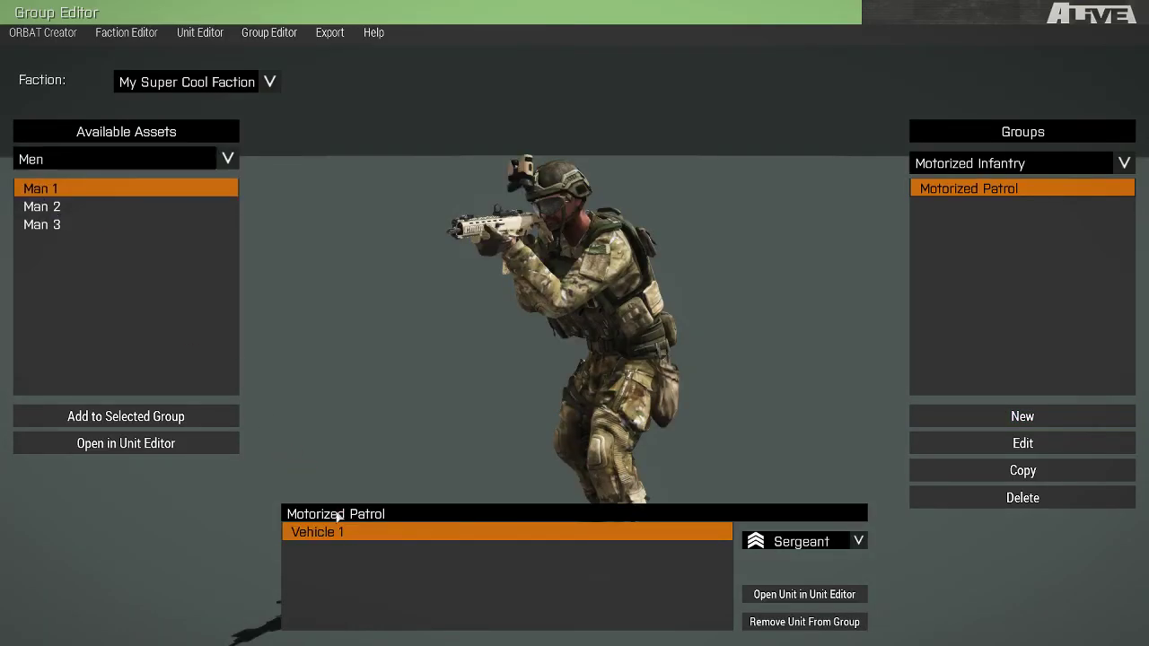
pyautogui.moveTo(364, 558)
pyautogui.mouseDown()
pyautogui.moveTo(357, 535)
pyautogui.moveTo(348, 570)
pyautogui.mouseUp()
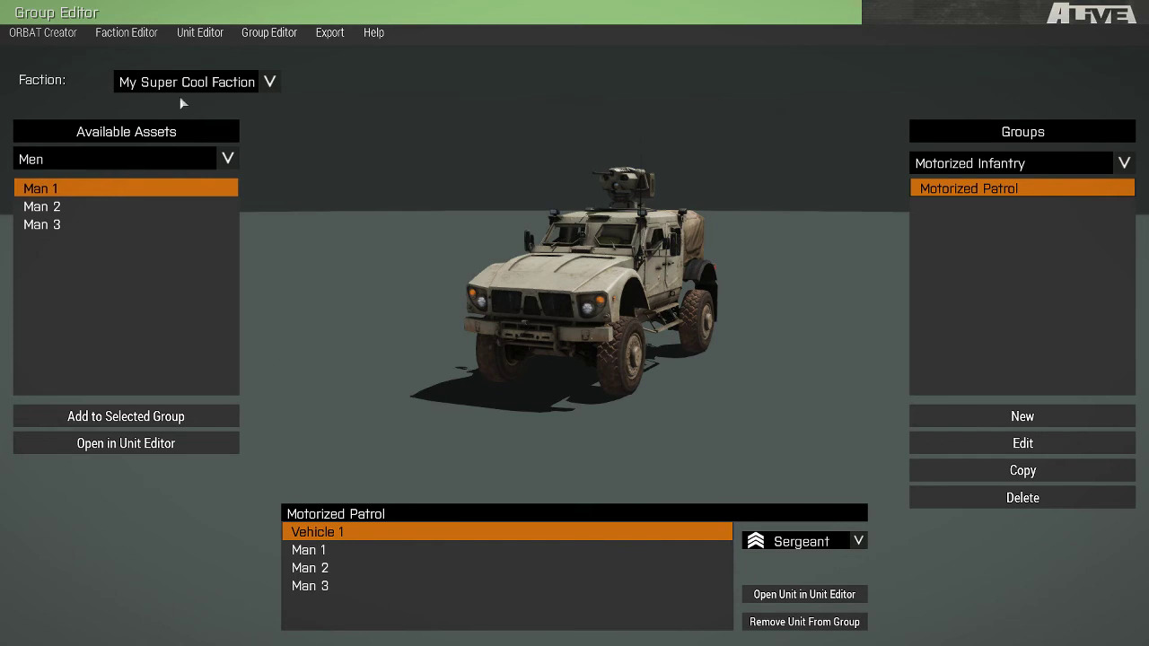
# Review the faction's groups in the Infantry, Motorized Infantry and Air categories
pyautogui.click(1005, 164)
pyautogui.click(938, 184)
pyautogui.click(987, 163)
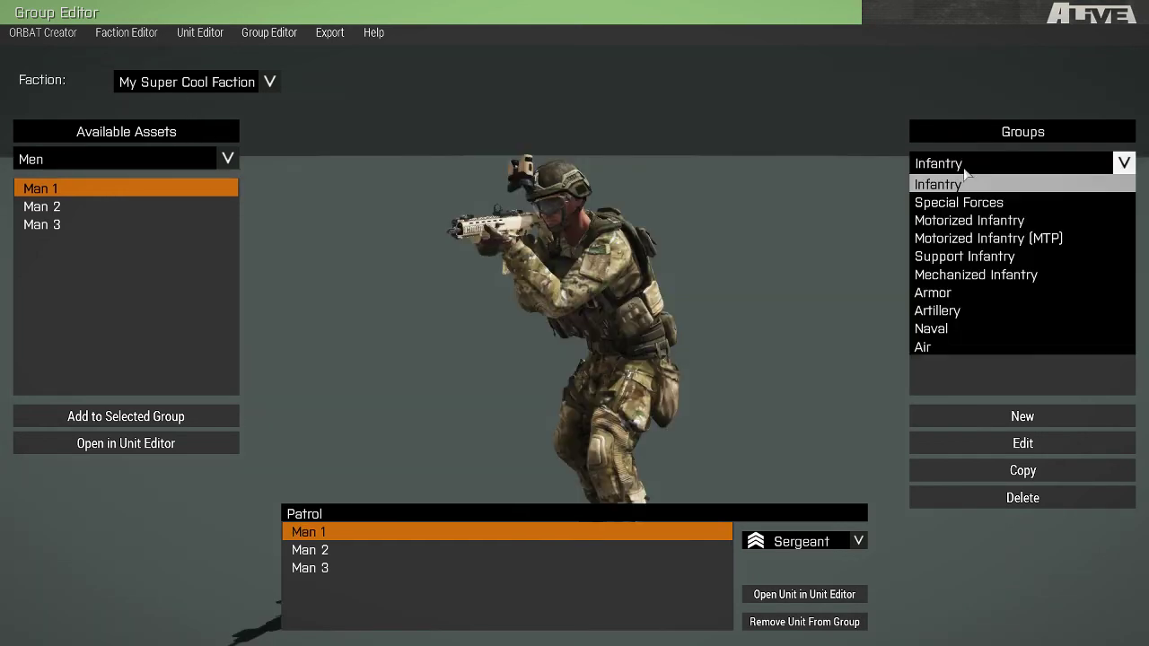
pyautogui.click(969, 220)
pyautogui.click(970, 164)
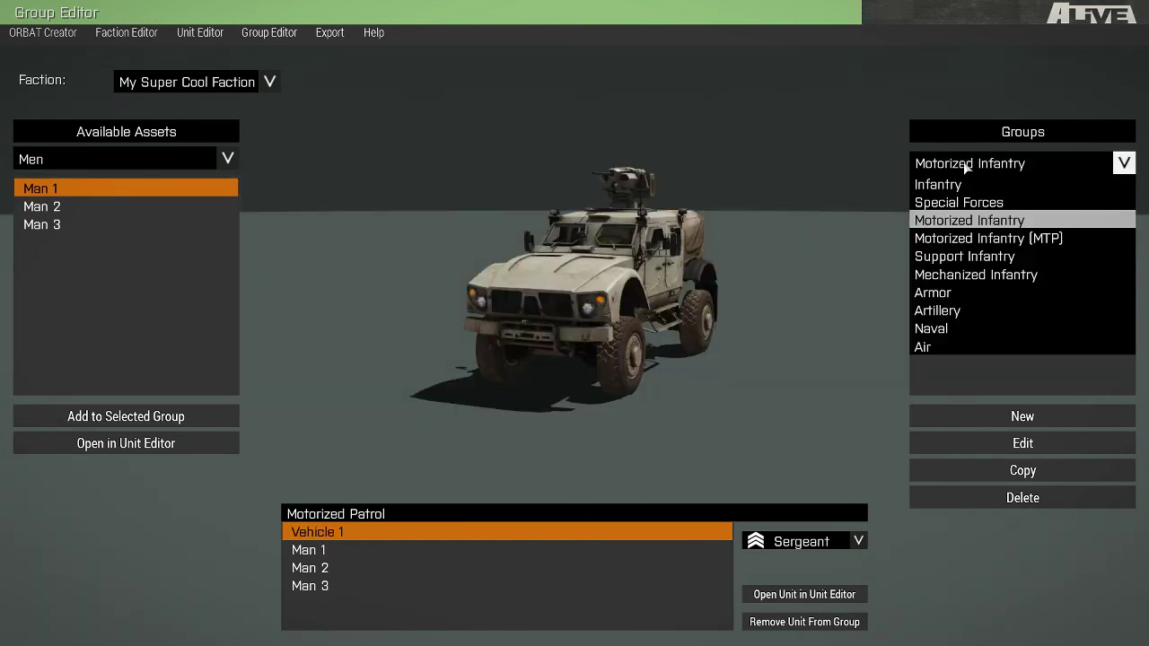
pyautogui.click(969, 347)
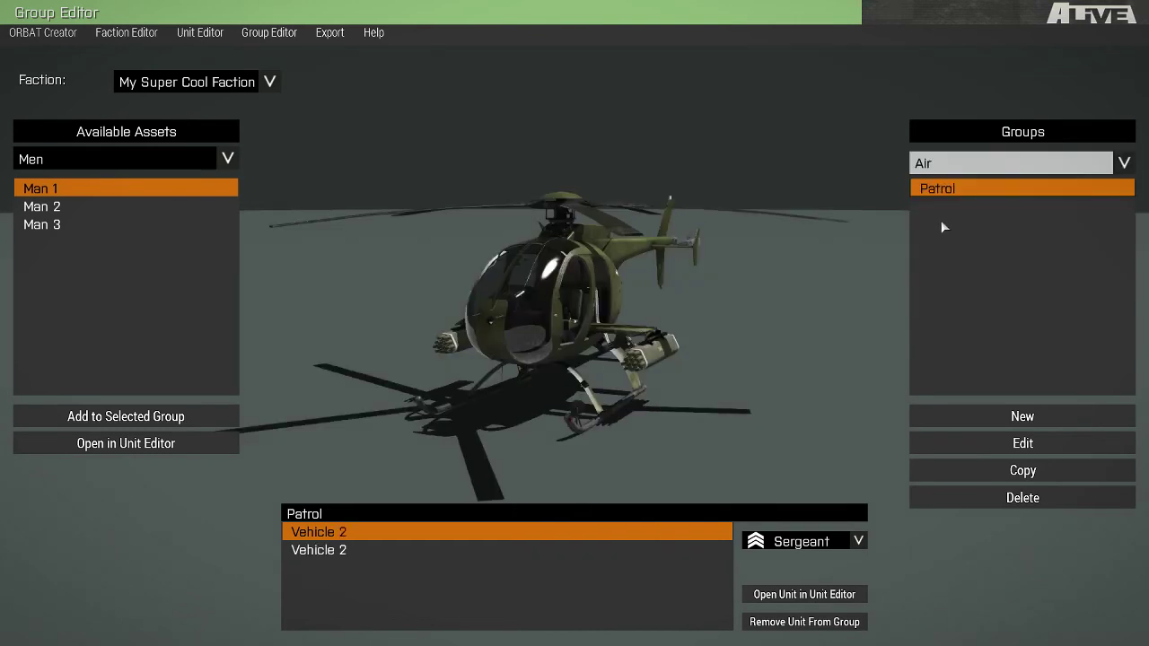
pyautogui.click(940, 169)
pyautogui.click(953, 169)
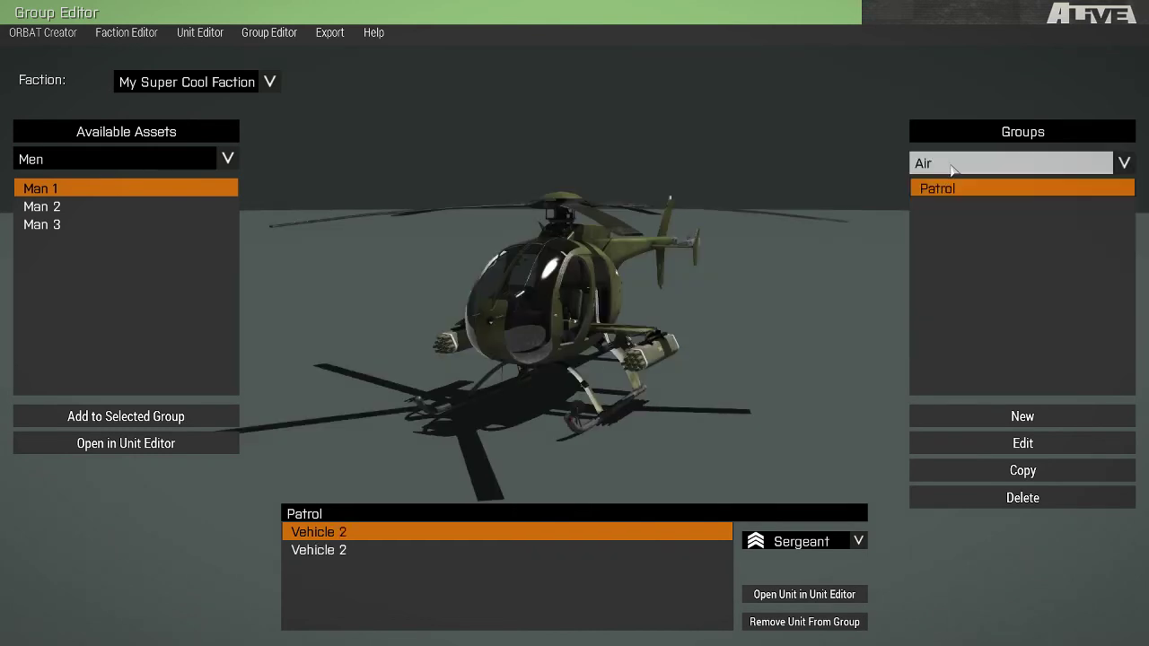
# Look at My Super Cool Faction in the Faction Editor and return to the Group Editor
pyautogui.click(201, 32)
pyautogui.moveTo(152, 33)
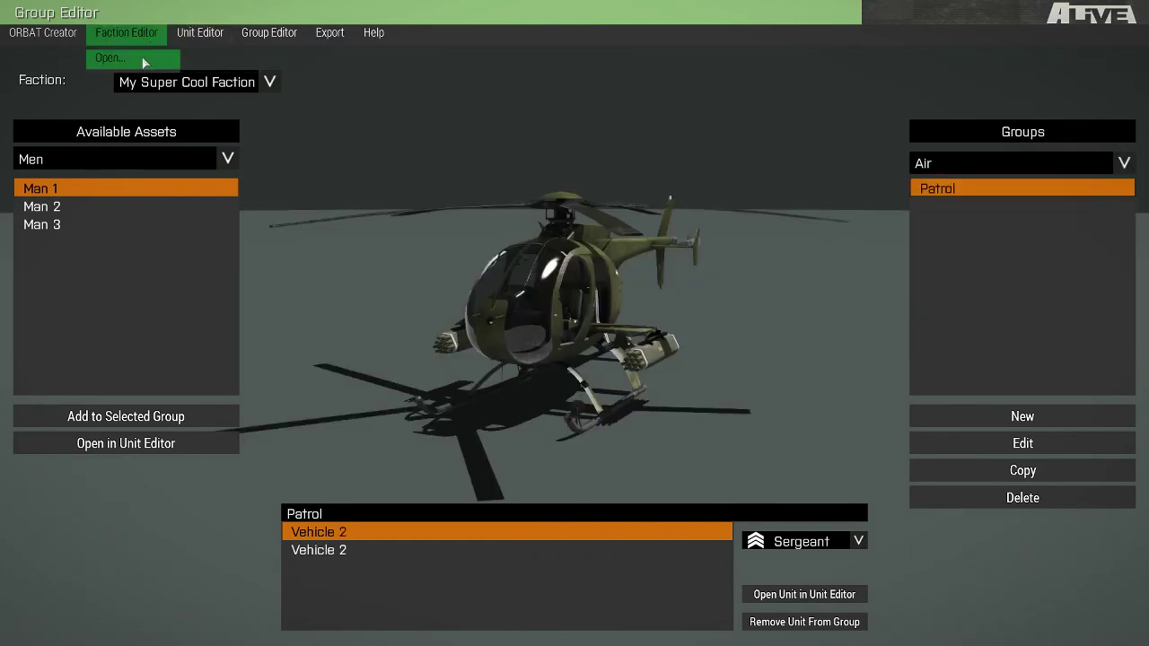
pyautogui.click(143, 61)
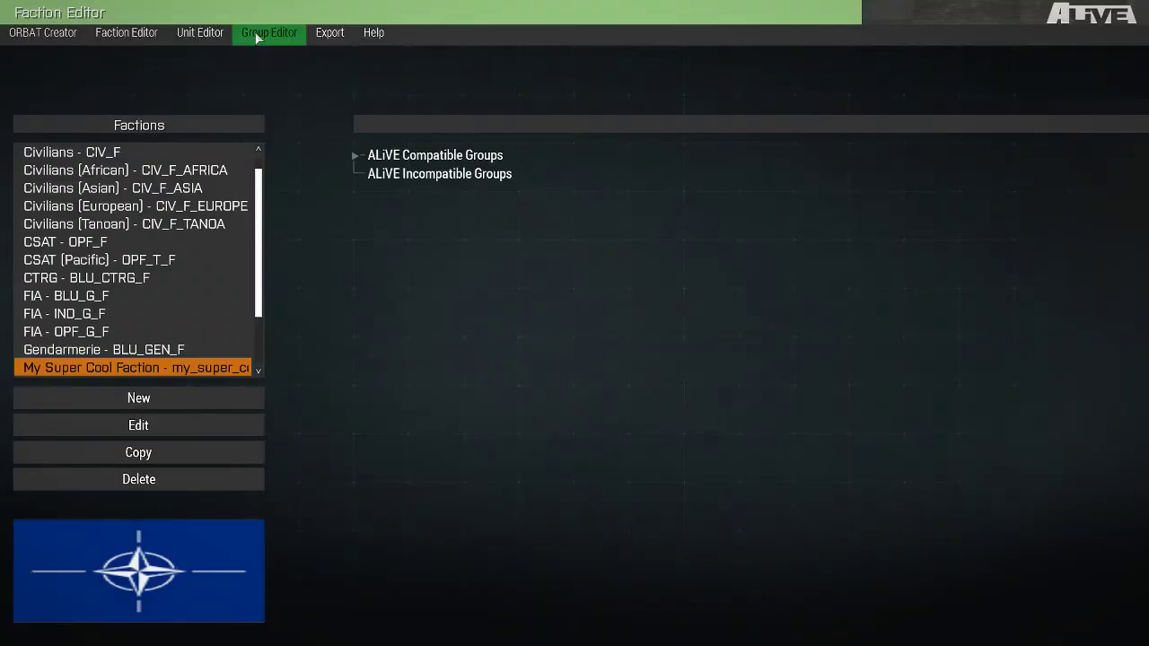
pyautogui.moveTo(261, 35)
pyautogui.click(279, 61)
# Export the config data of the full faction to the clipboard, followed by its CfgPatches data
pyautogui.click(324, 34)
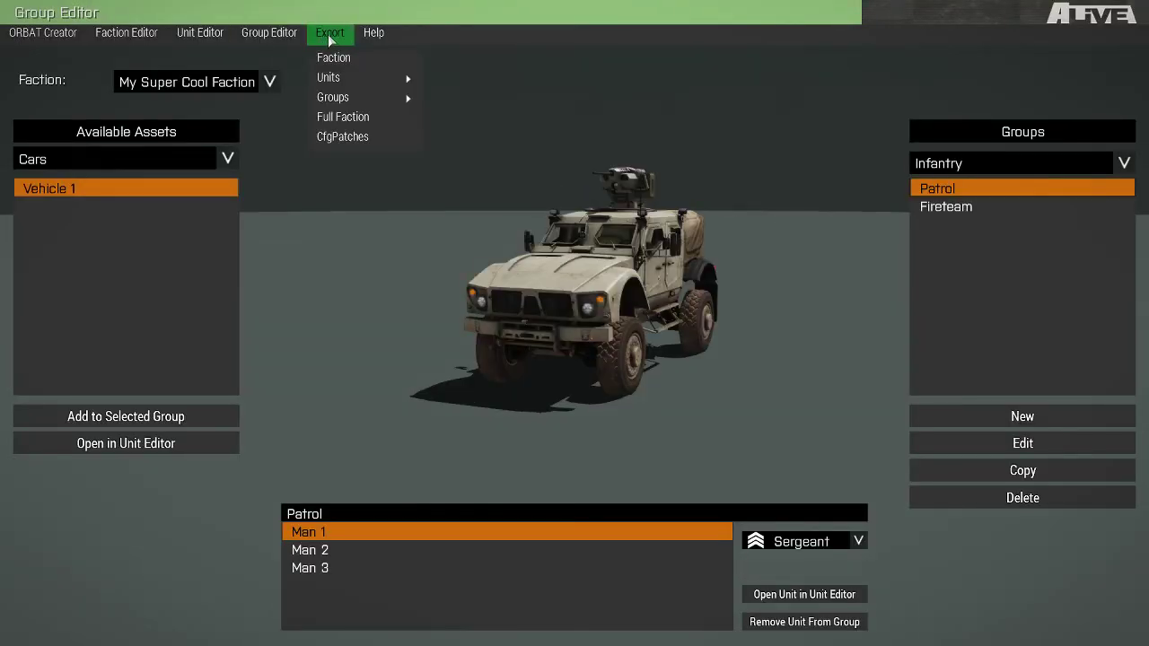
pyautogui.click(323, 27)
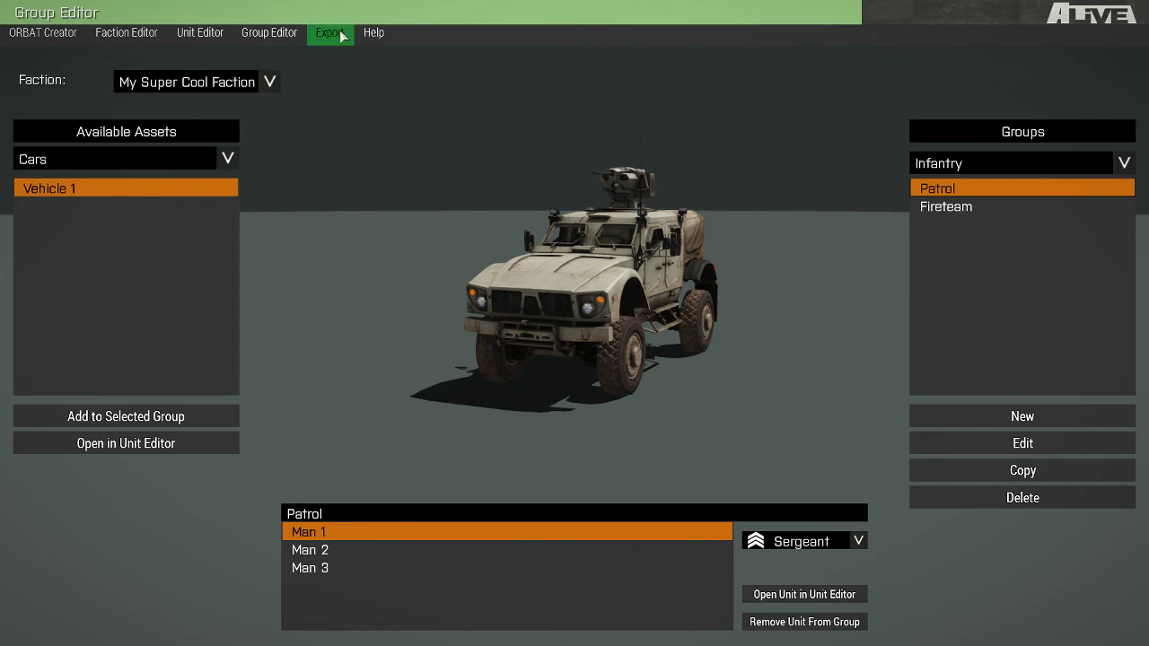
pyautogui.click(341, 36)
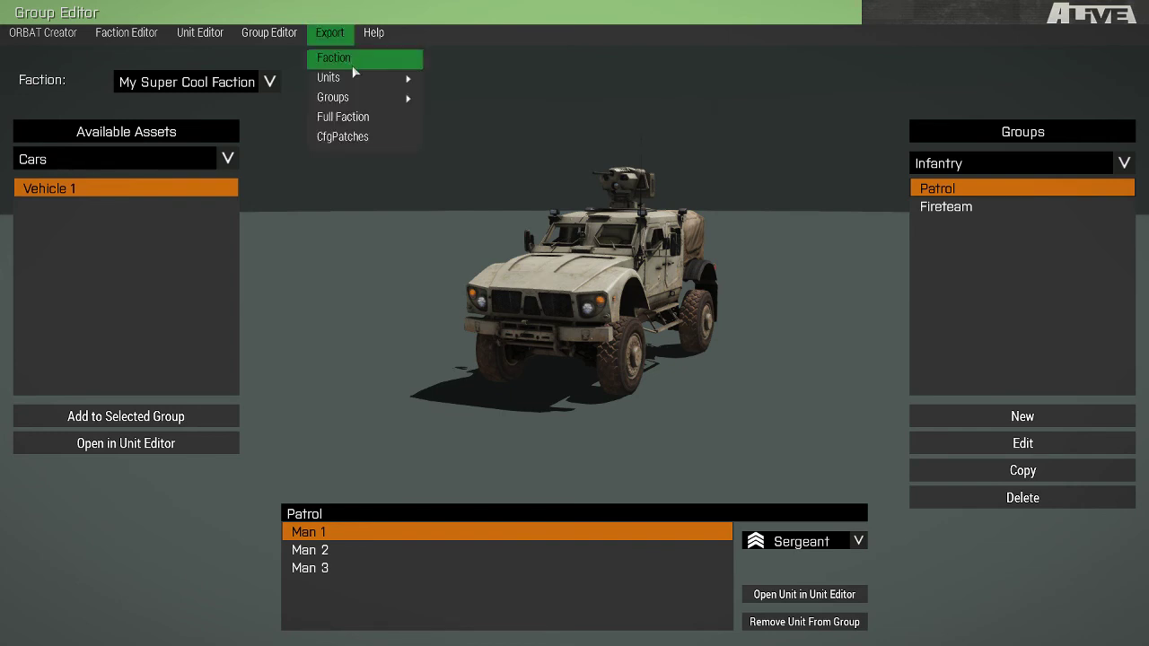
pyautogui.click(350, 117)
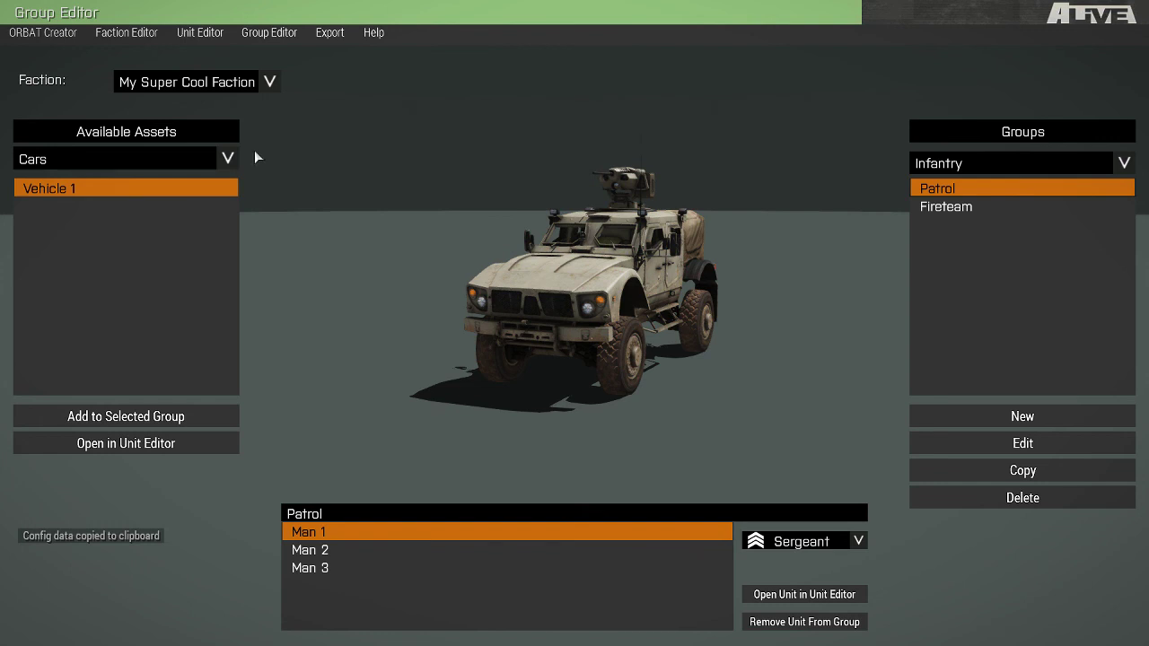
pyautogui.click(324, 32)
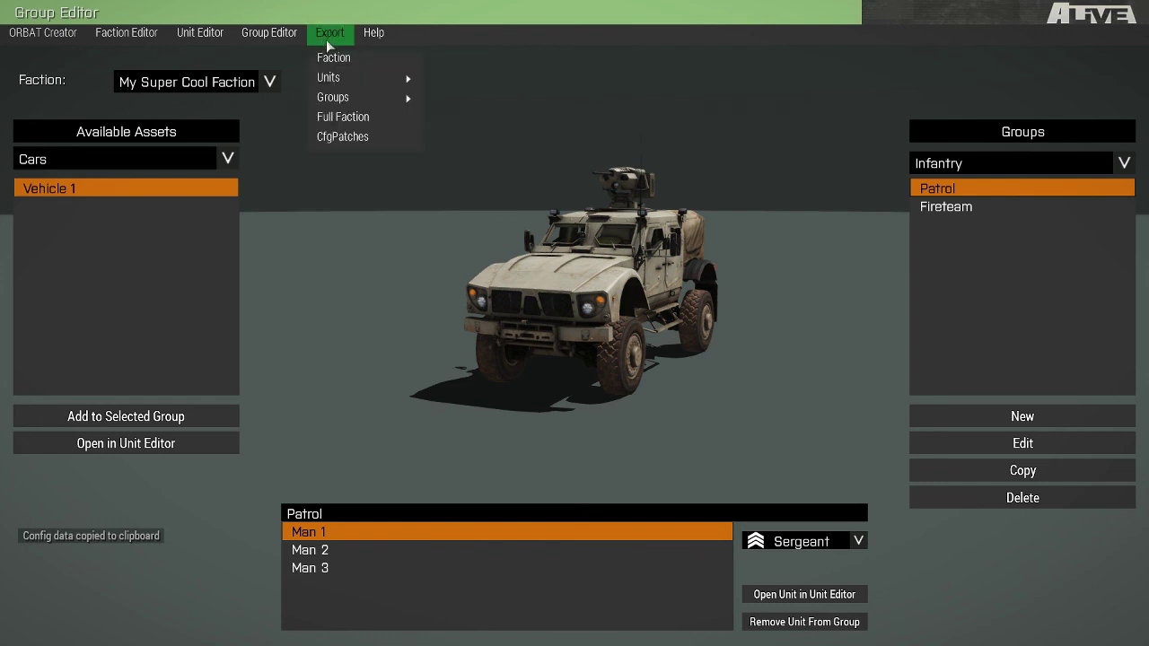
pyautogui.click(341, 139)
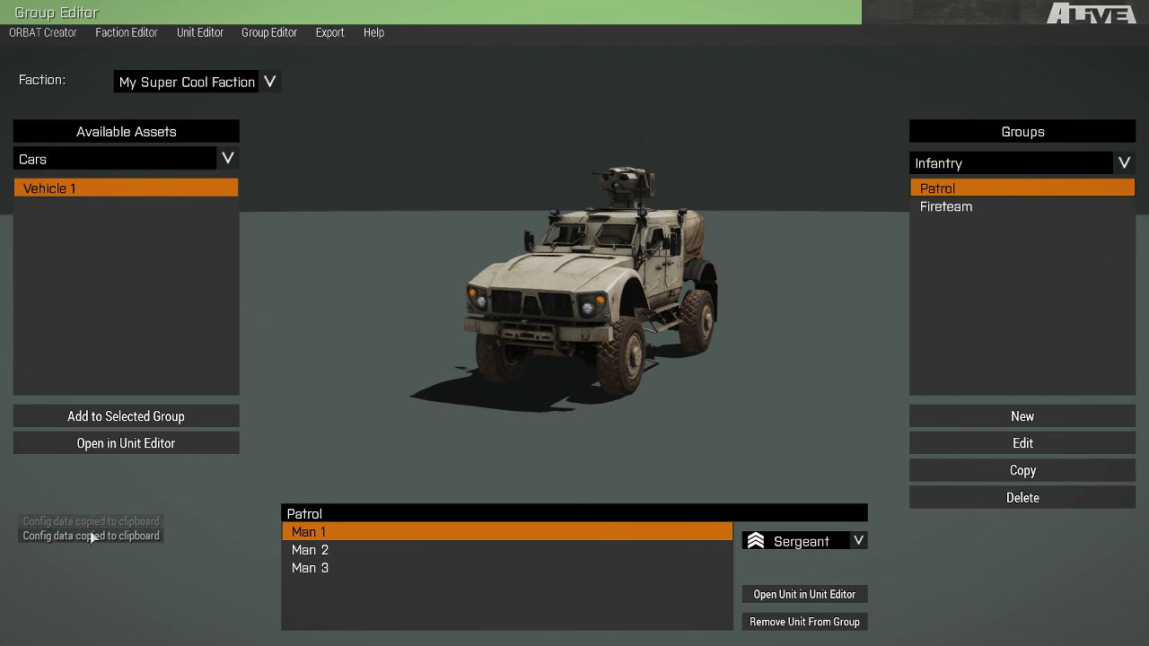